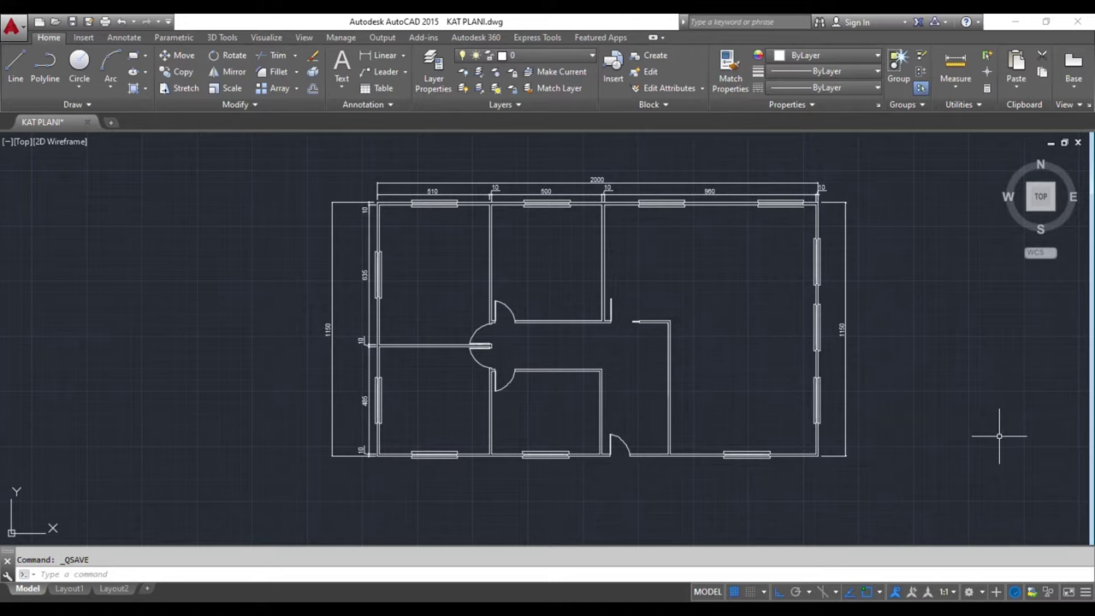
Re-centre the KAT PLANI floor plan in AutoCAD and save the drawing
middle_drag(1000, 436, 944, 457)
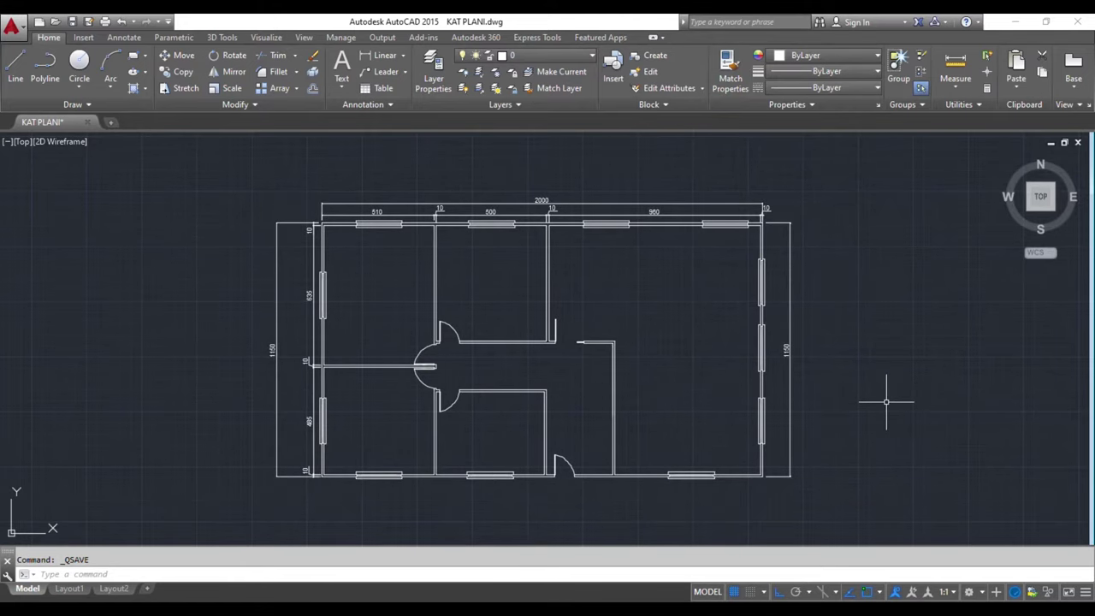
scroll(886, 402, up, 2)
middle_drag(882, 413, 936, 420)
scroll(918, 408, down, 2)
scroll(866, 393, down, 2)
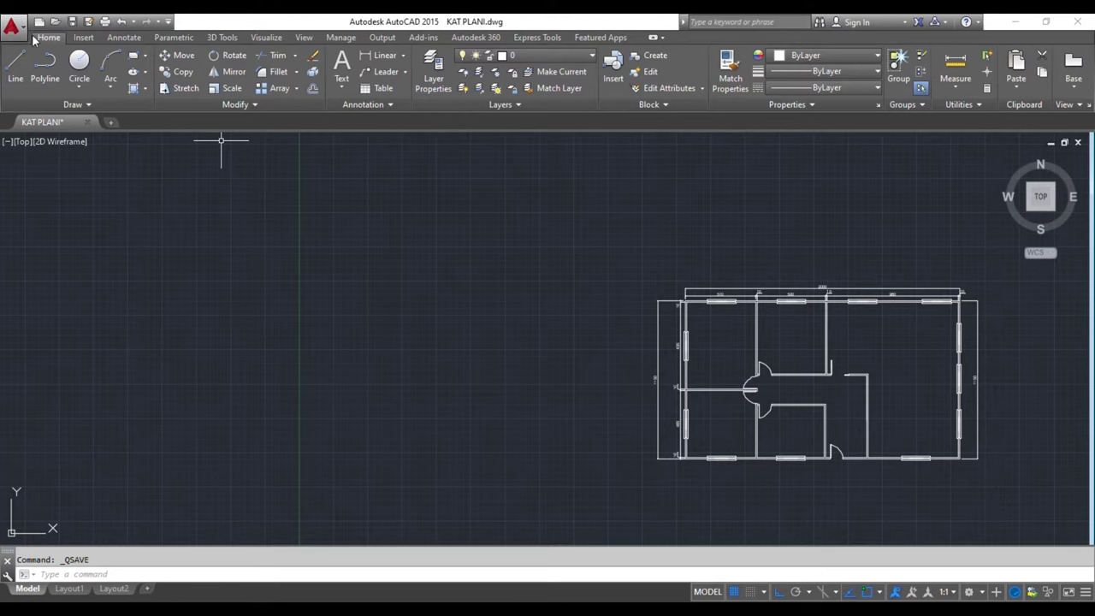
click(72, 22)
Shift the plan back to the left and orbit the empty SketchUp model view
middle_drag(602, 377, 232, 325)
scroll(312, 308, up, 2)
scroll(323, 310, up, 2)
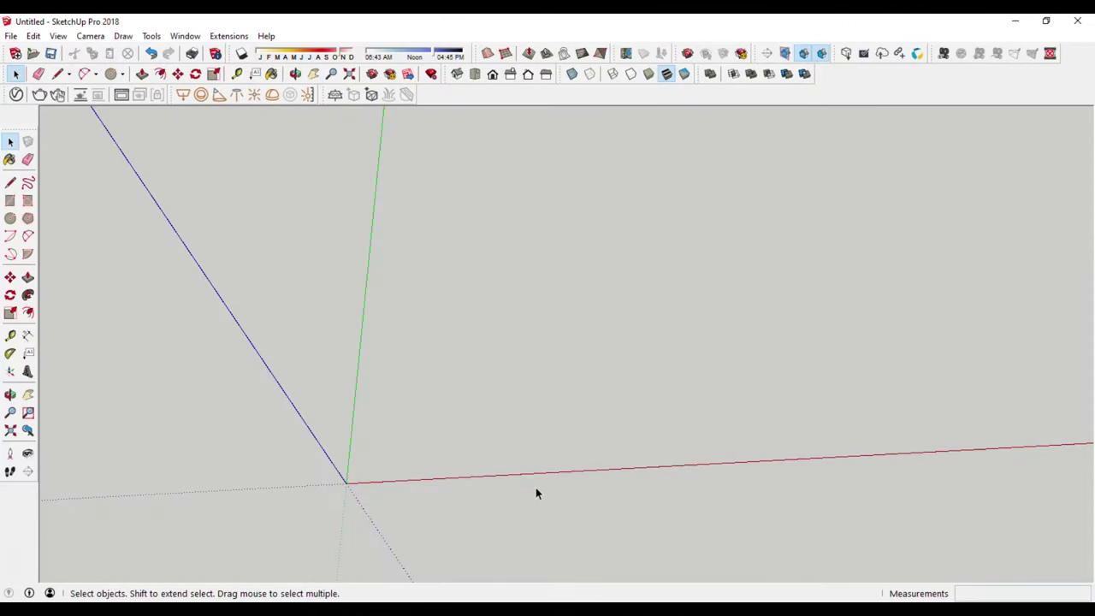
mouse_move(535, 491)
middle_down()
mouse_move(499, 430)
mouse_move(453, 390)
middle_up()
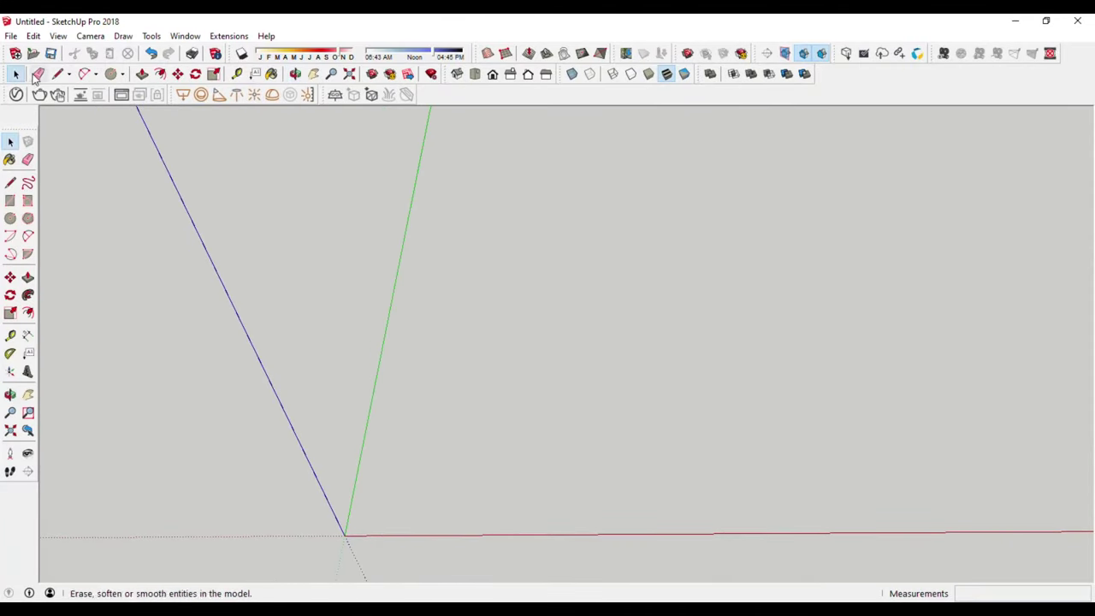
Pick KAT PLANI.dwg in SketchUp's File > Import dialog and open its Options
click(12, 38)
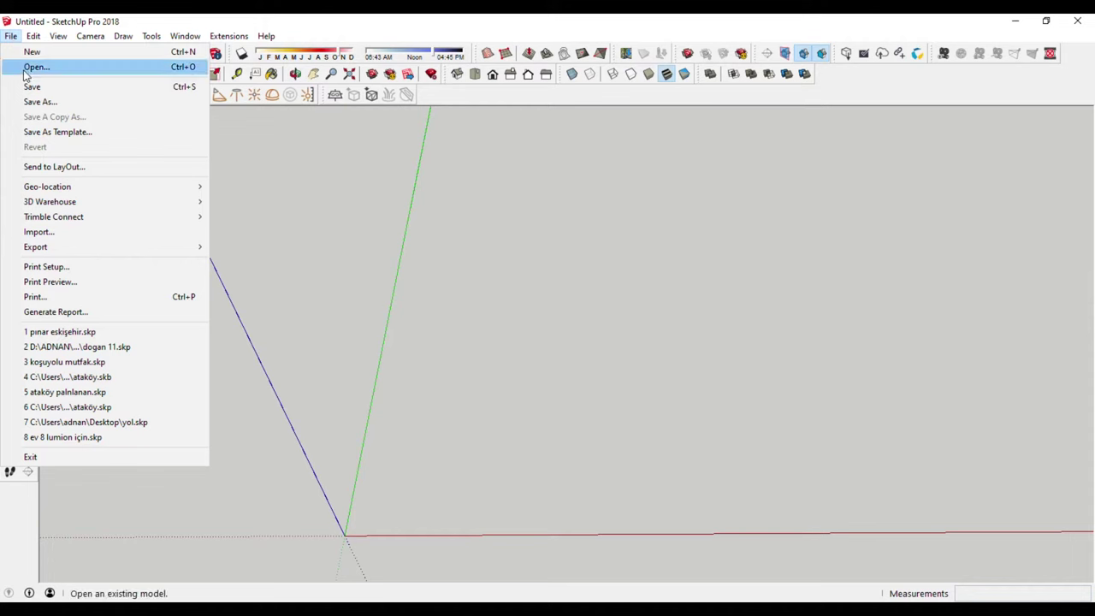
click(69, 233)
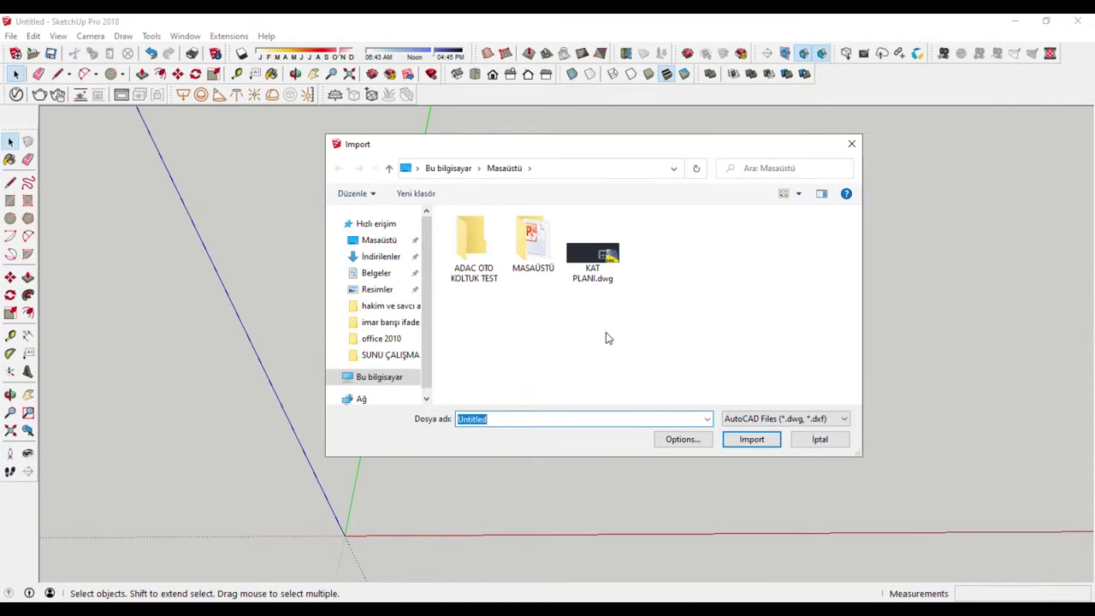
click(593, 278)
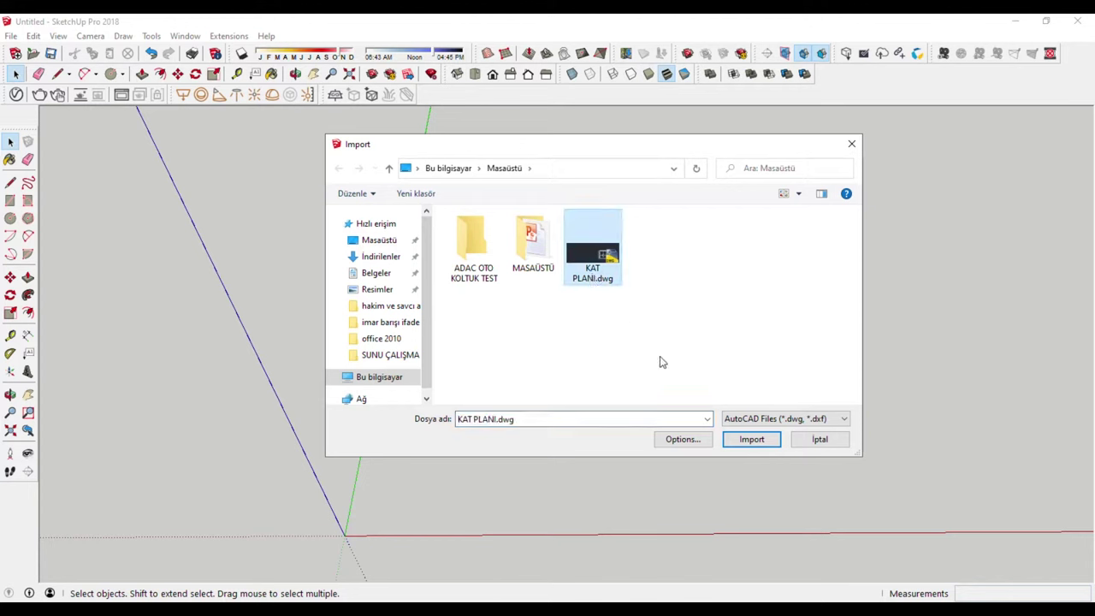
click(695, 443)
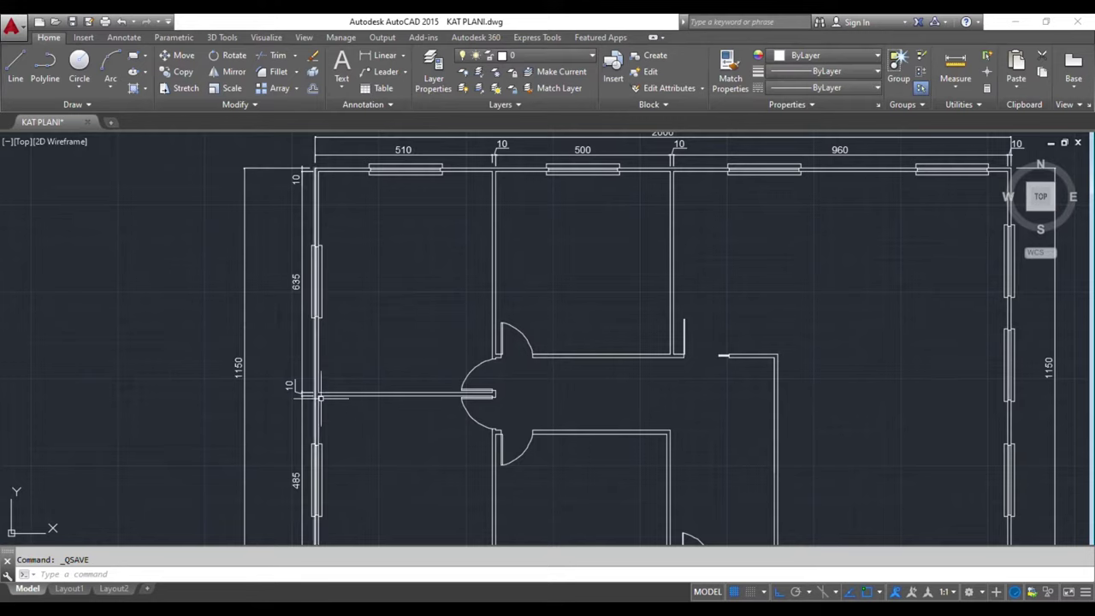
scroll(305, 393, up, 5)
scroll(218, 346, down, 5)
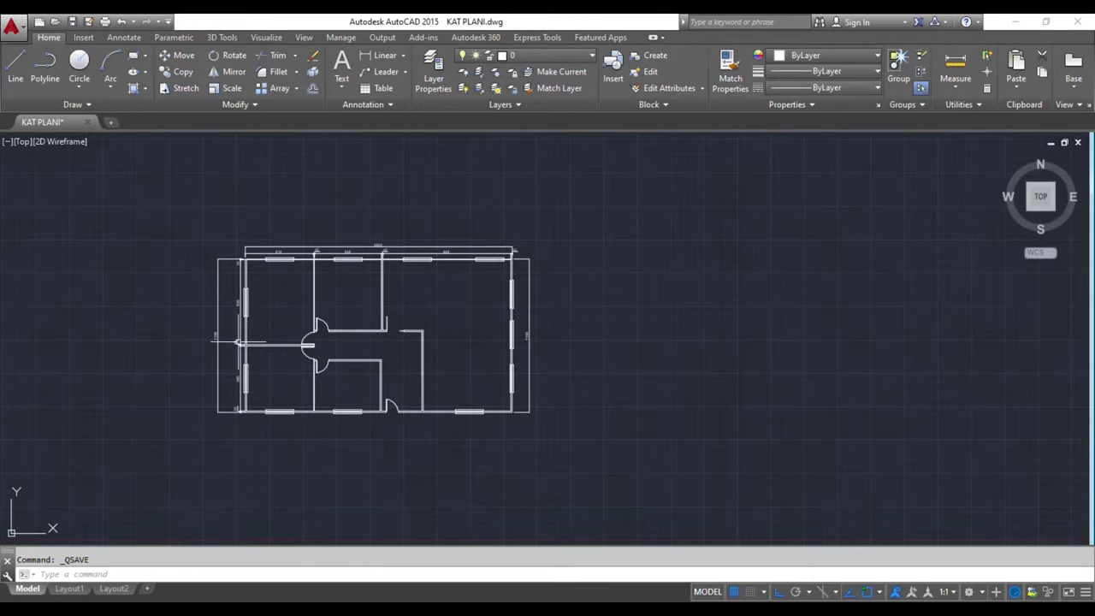
scroll(216, 349, up, 5)
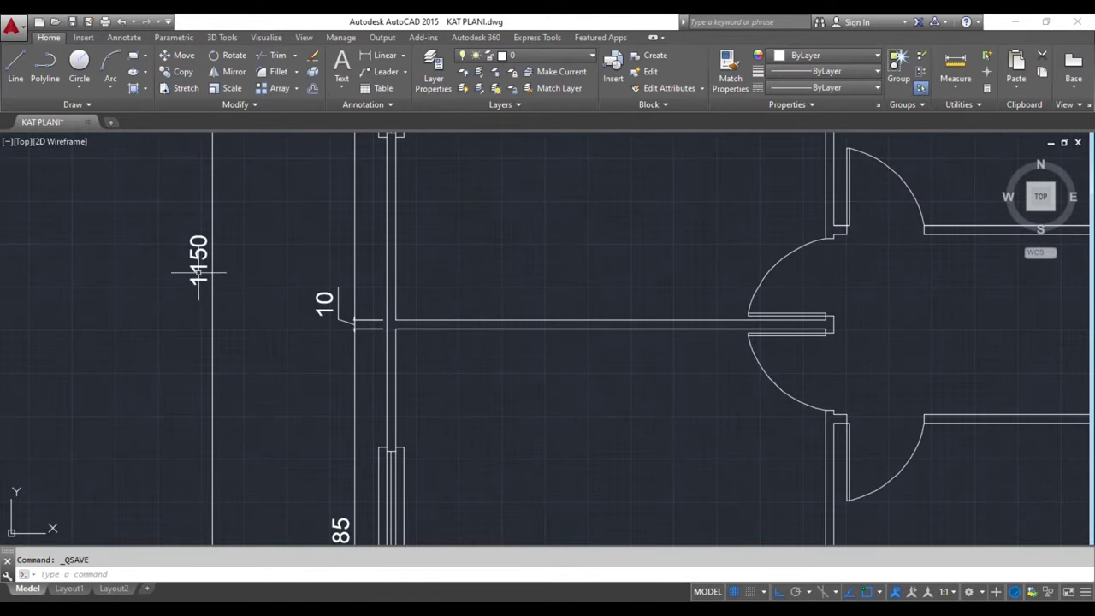
scroll(216, 280, down, 3)
scroll(208, 276, down, 2)
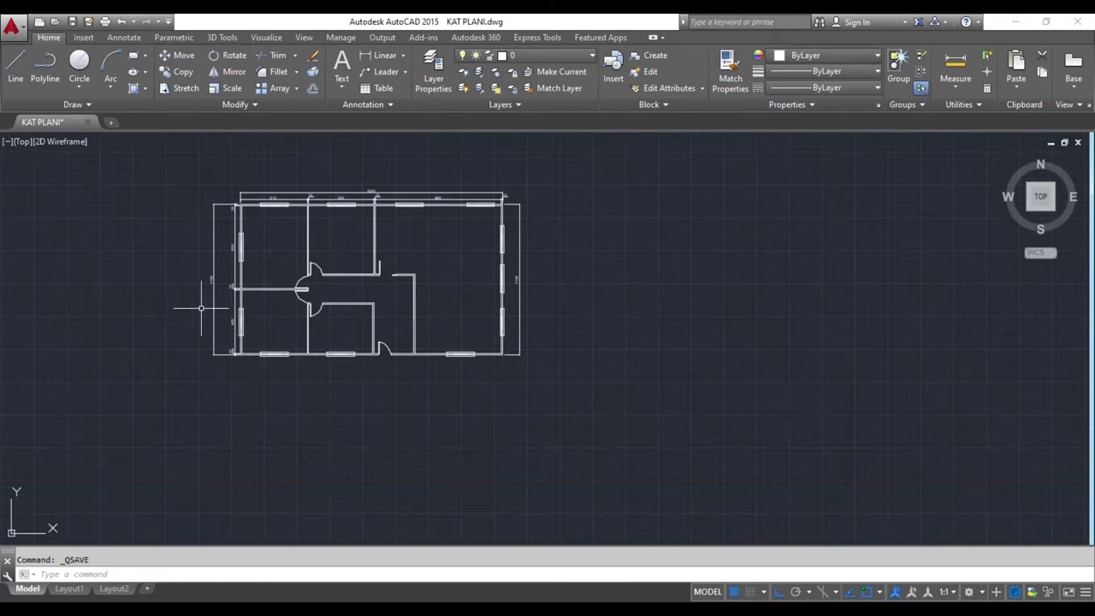
scroll(191, 305, up, 5)
middle_drag(232, 208, 260, 289)
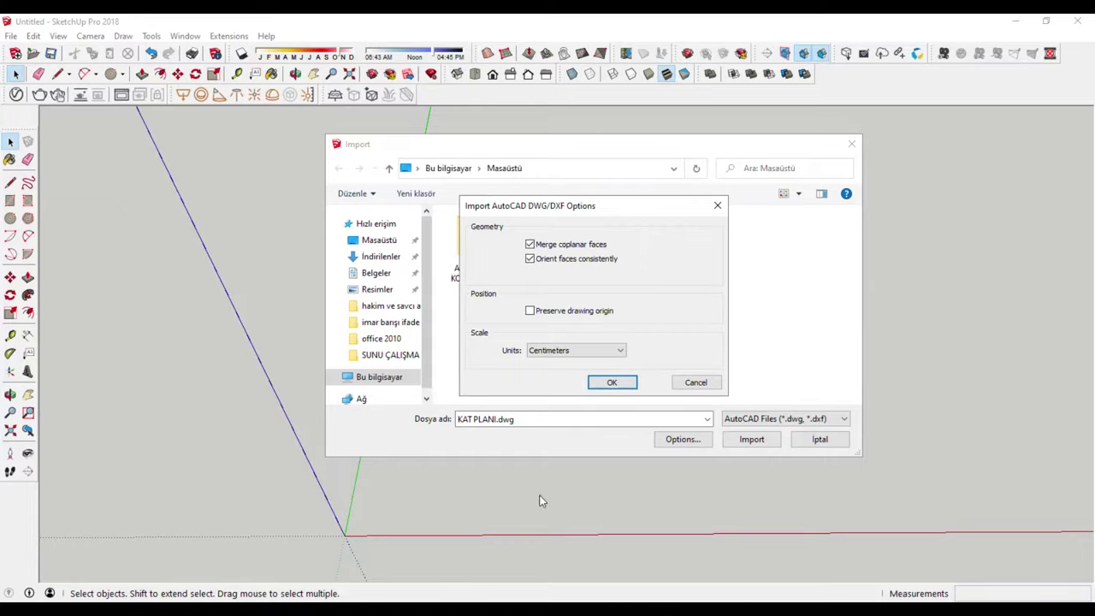
Import KAT PLANI.dwg with Centimeters units and dismiss the import results summary
click(561, 352)
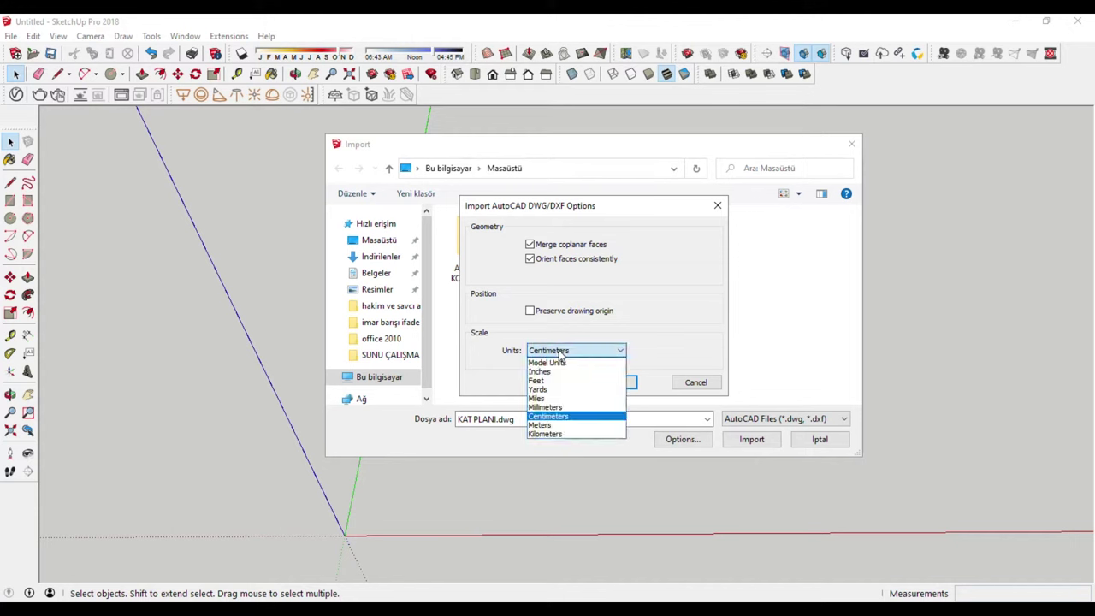
click(552, 418)
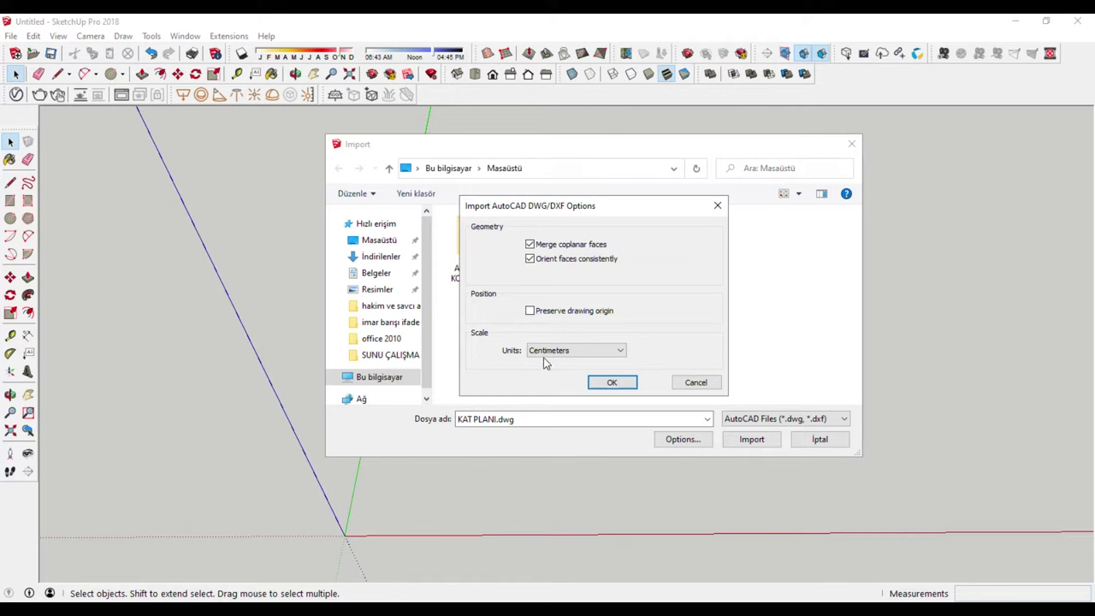
click(614, 384)
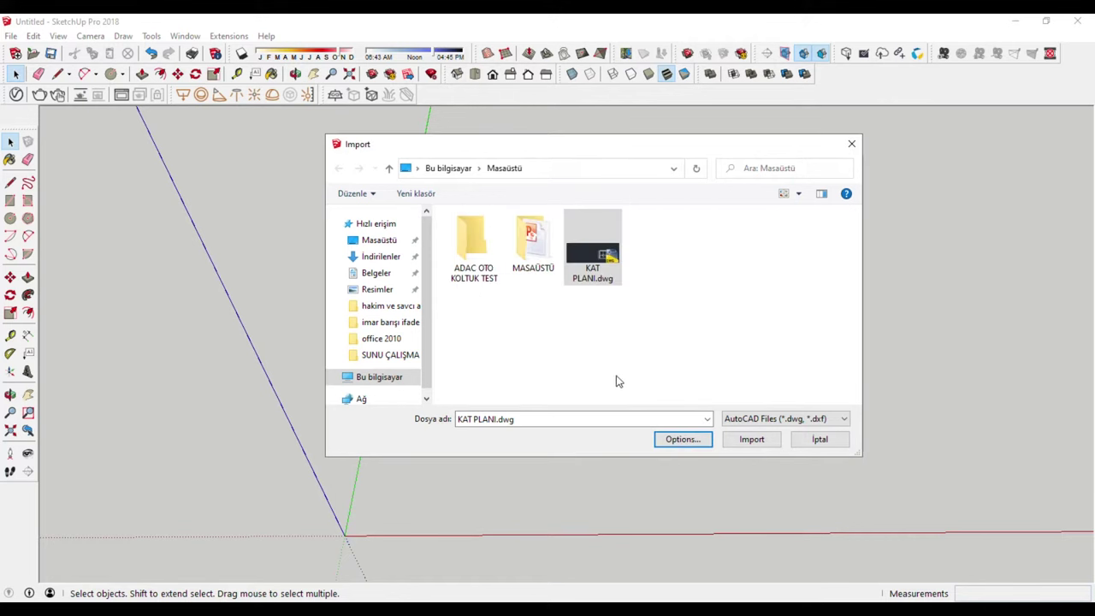
click(750, 442)
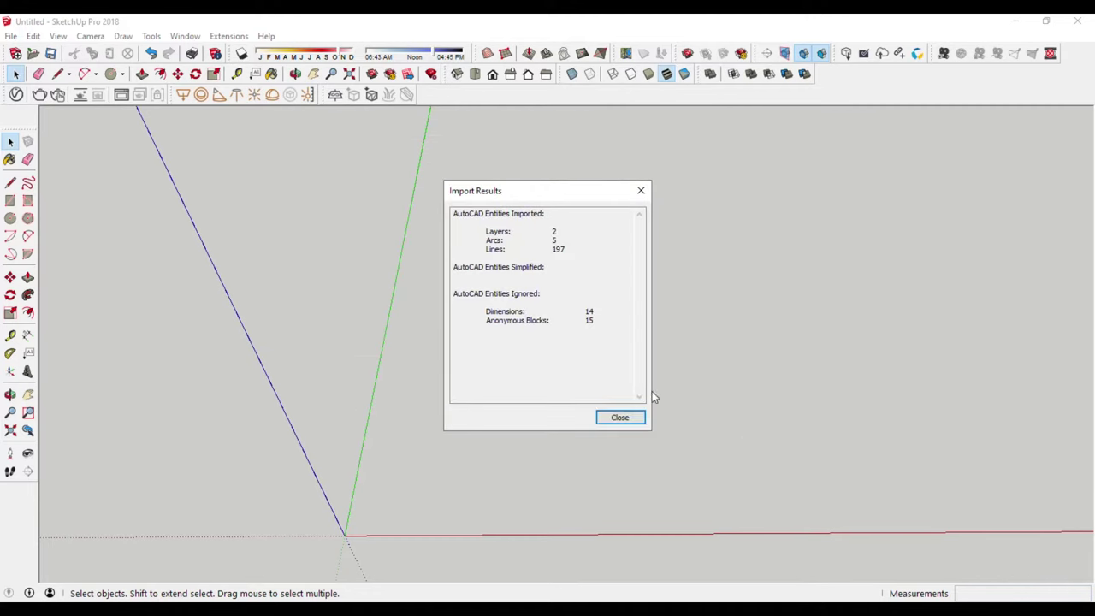
click(621, 420)
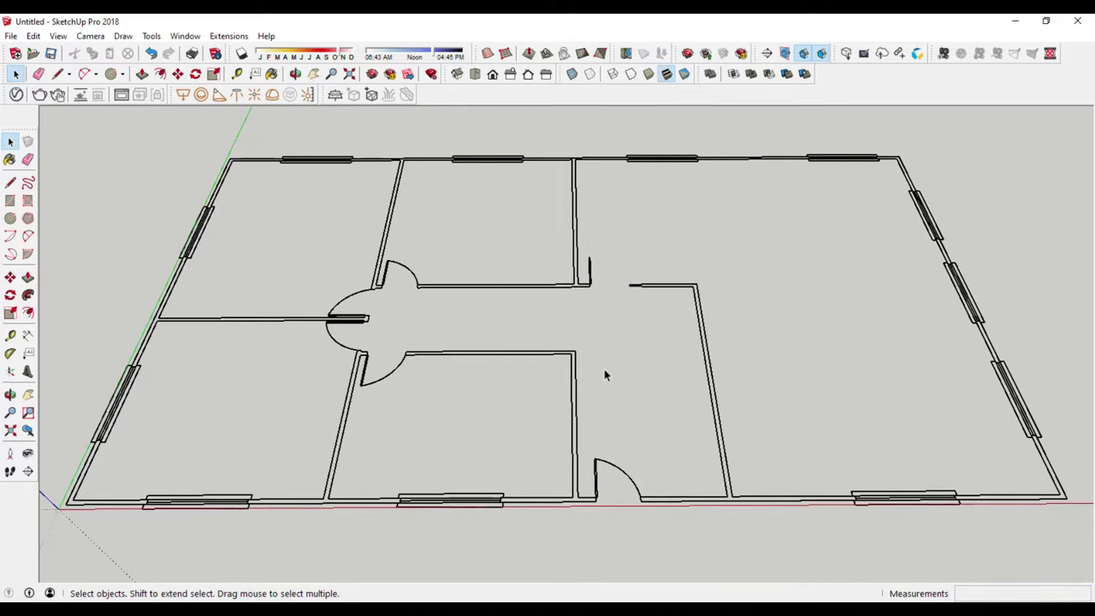
Switch to the Top view and zoom out over the imported plan
click(475, 74)
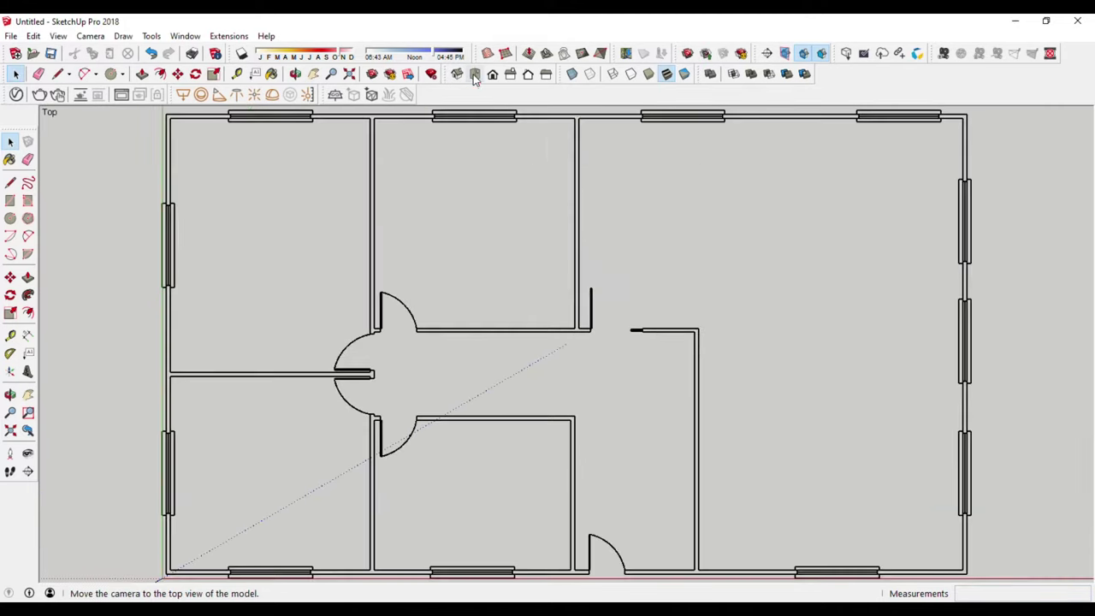
scroll(514, 310, down, 3)
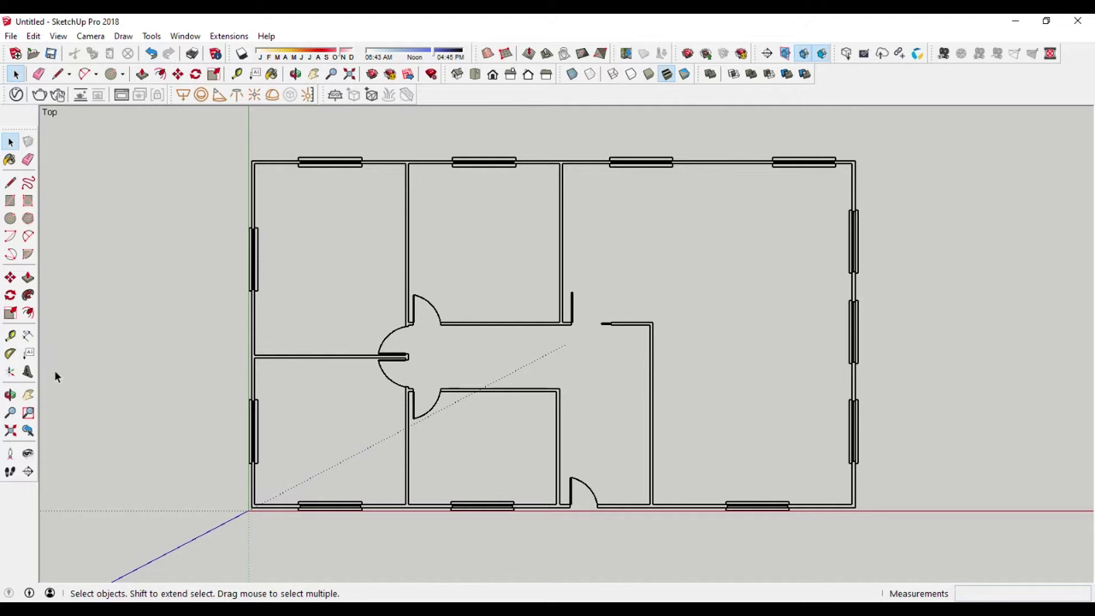
click(27, 335)
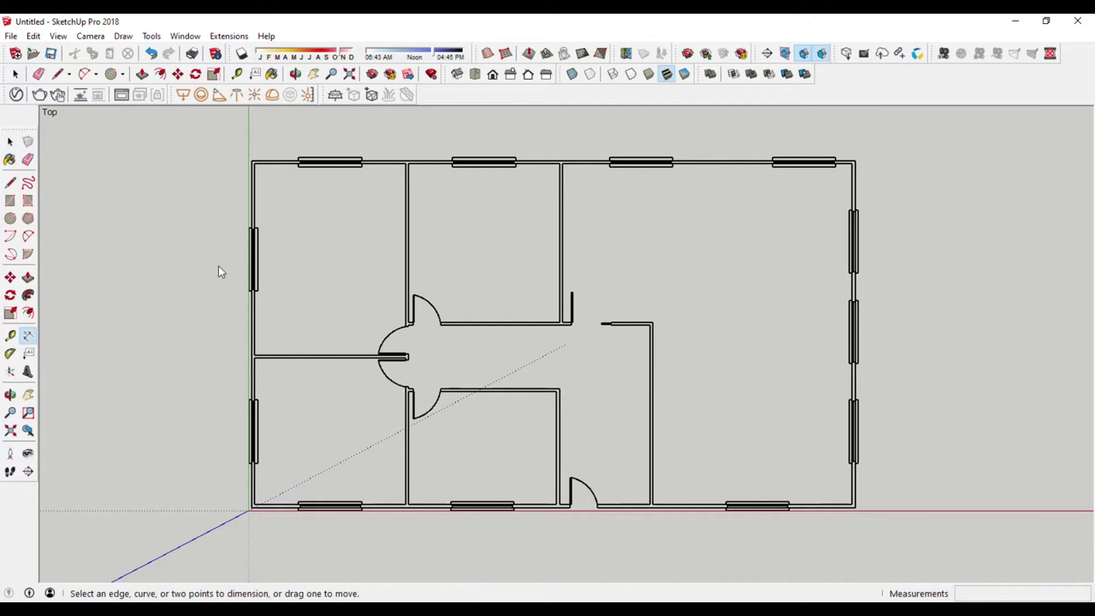
Dimension the left wall from top-left to bottom-left corner (11,50m), then select the plan
click(252, 162)
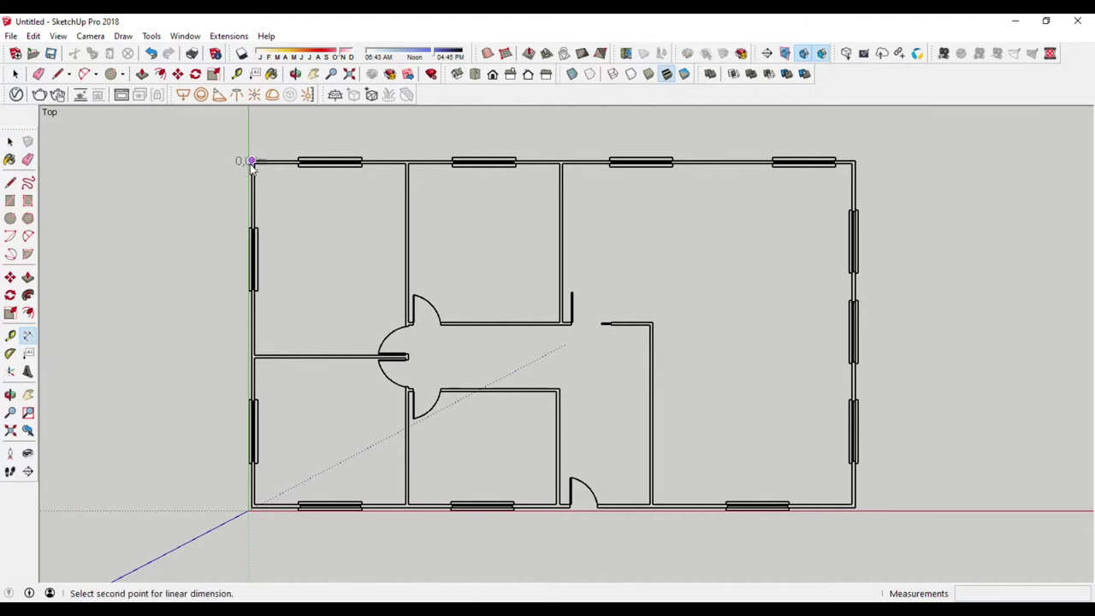
click(251, 509)
click(205, 506)
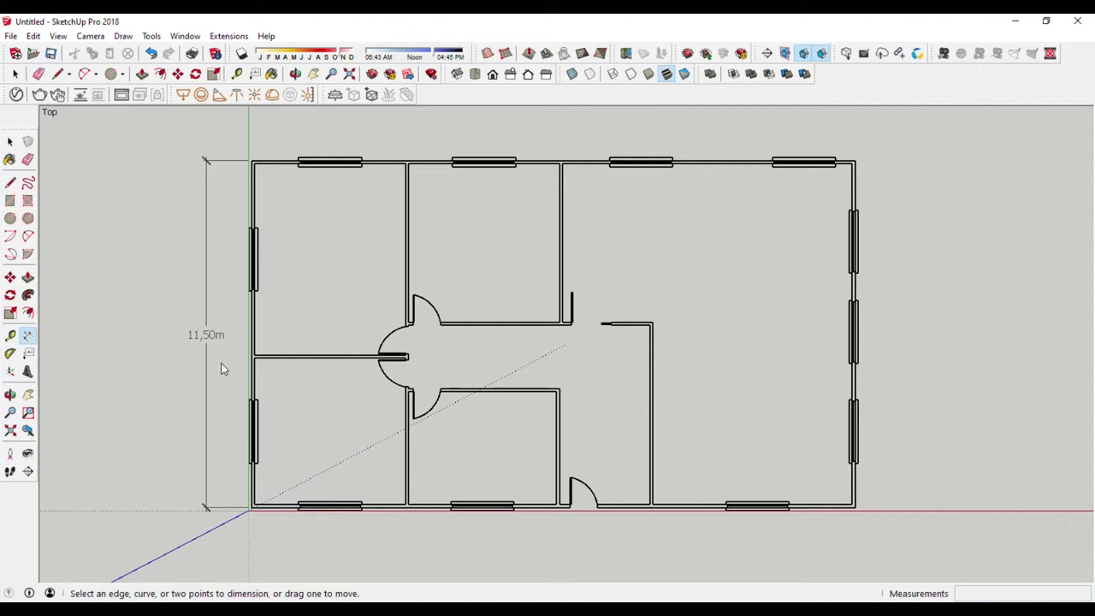
click(11, 142)
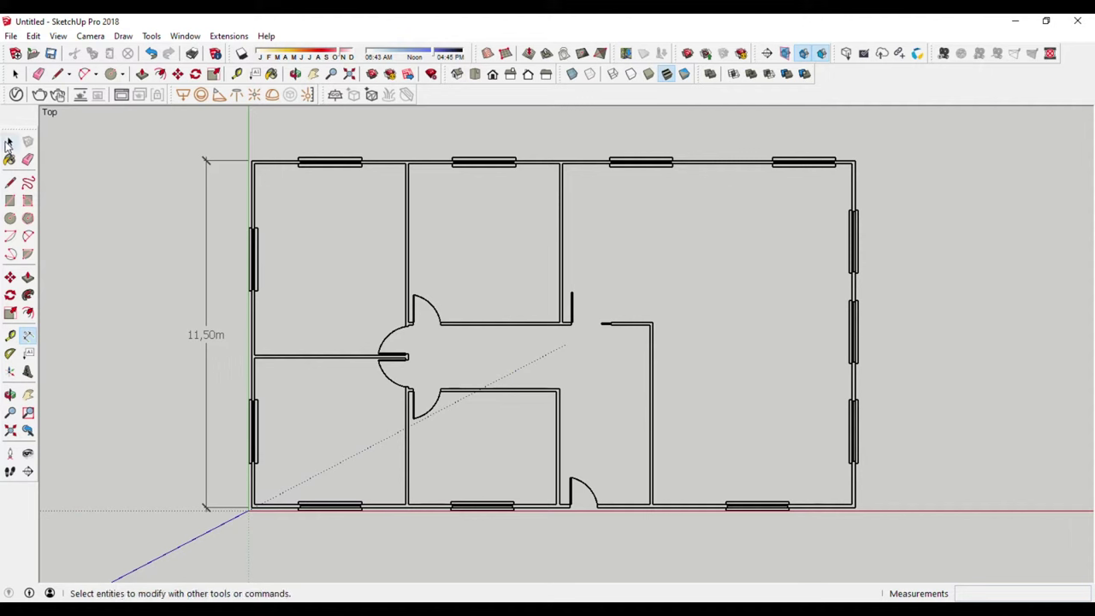
click(351, 162)
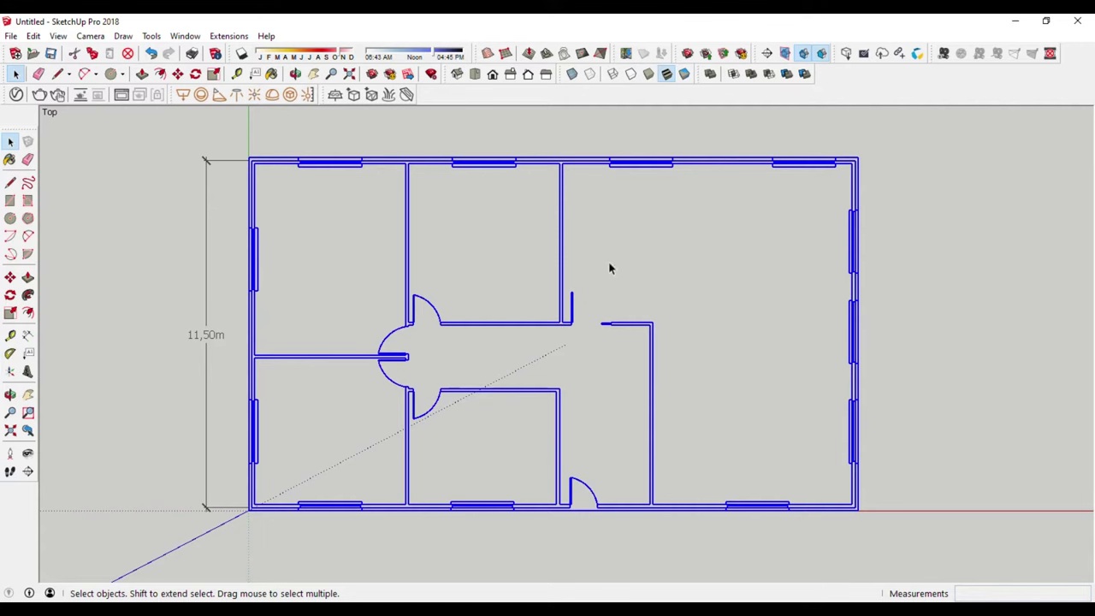
Open the imported floor plan group and inspect its wall edge lines
scroll(266, 362, up, 1)
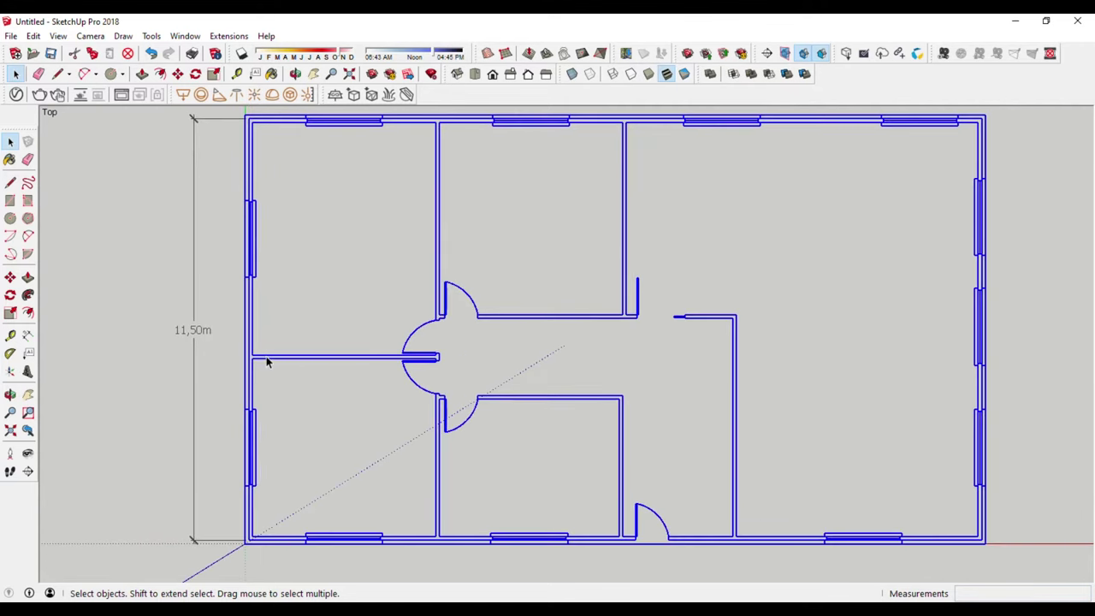
double_click(253, 361)
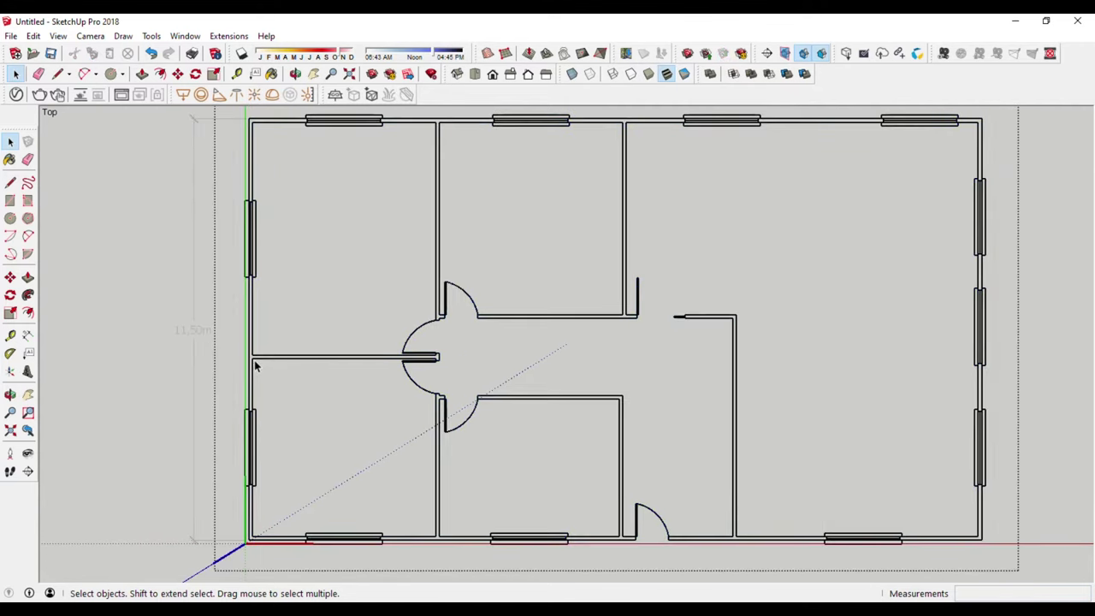
scroll(257, 364, up, 2)
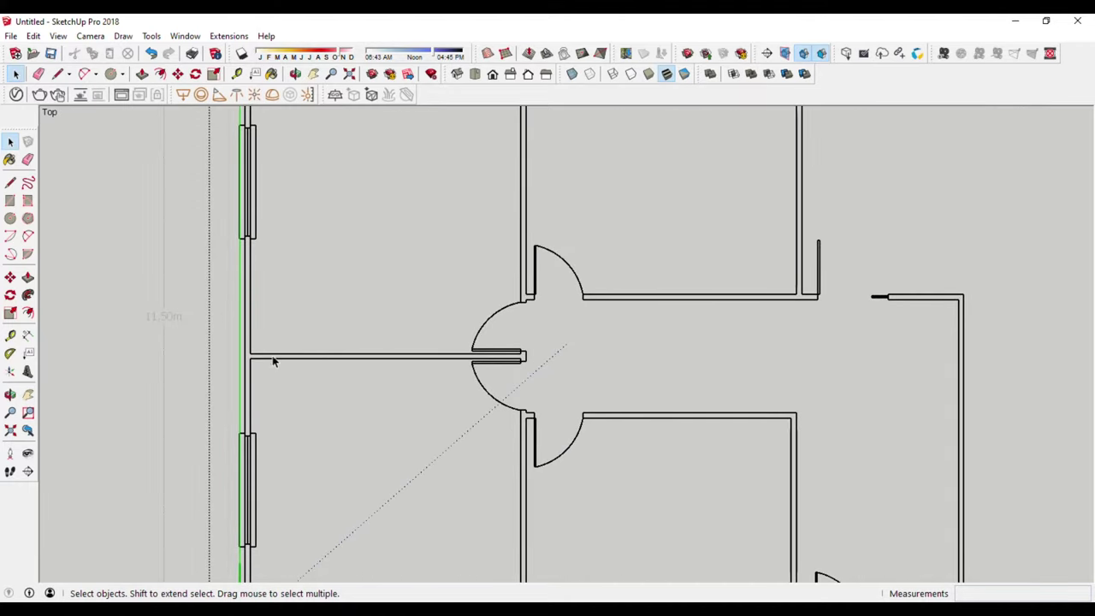
click(276, 360)
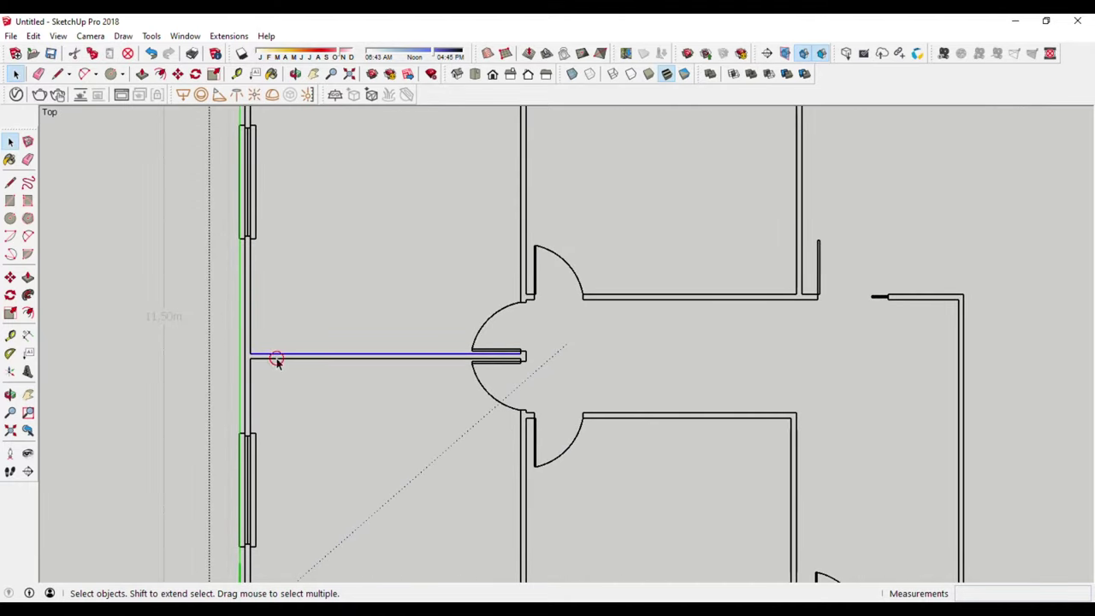
click(250, 328)
scroll(265, 355, down, 3)
click(153, 338)
Explode the floor plan component and confirm the interior wall line is now loose
click(271, 358)
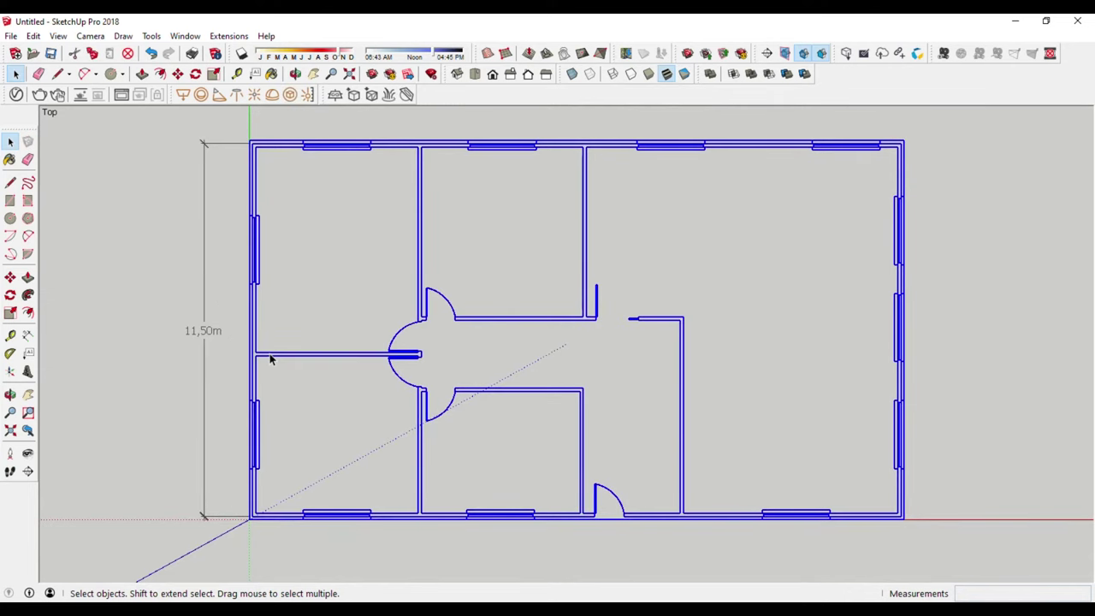
right_click(270, 358)
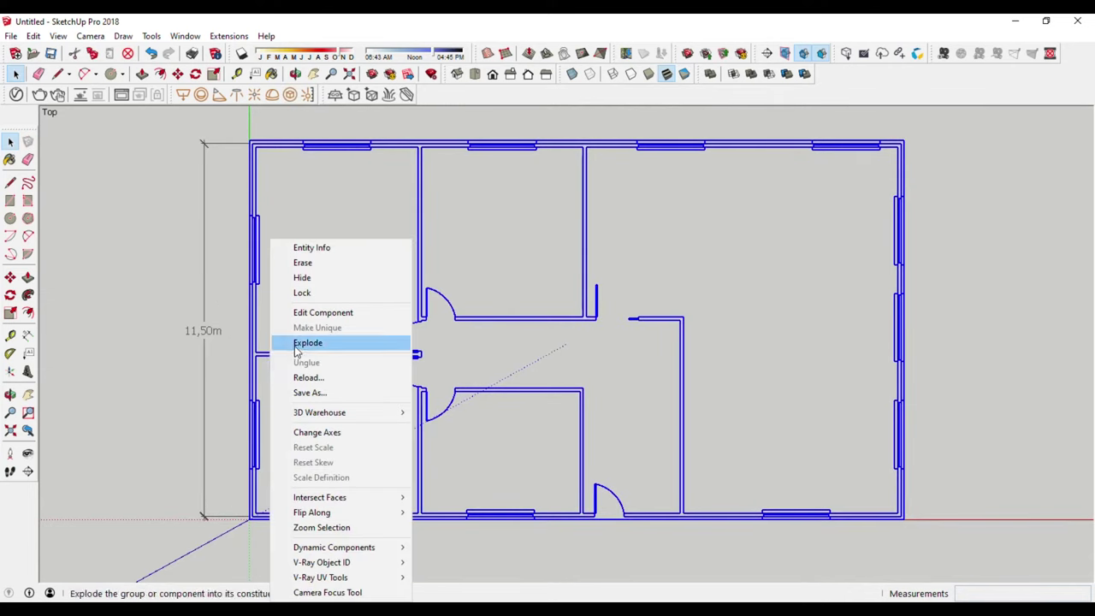
click(296, 351)
click(231, 393)
click(274, 357)
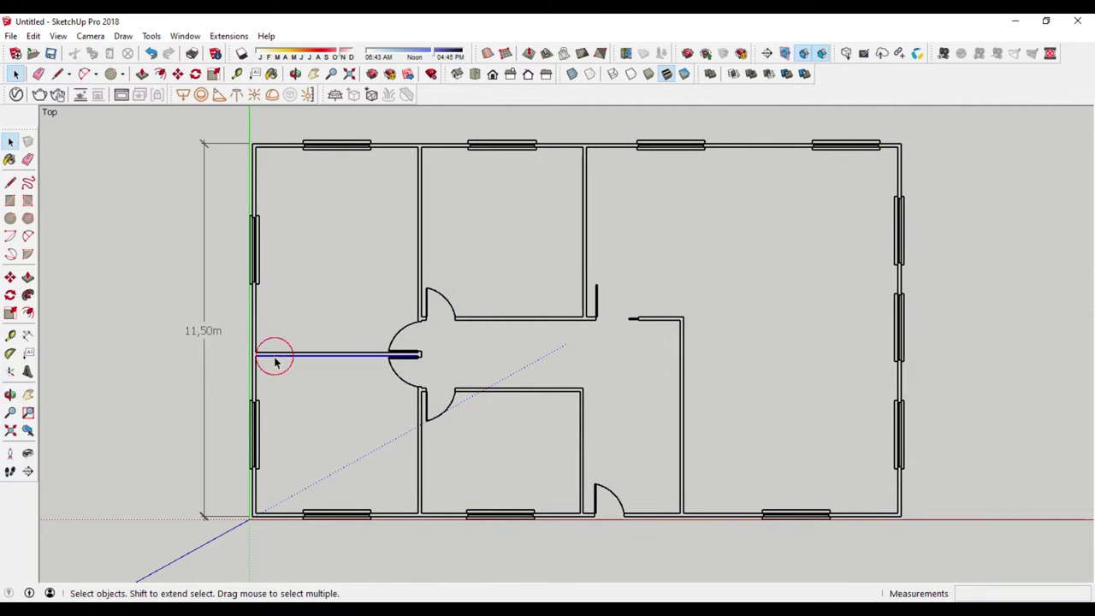
click(281, 356)
Select the 11,50m check dimension and delete it
click(253, 325)
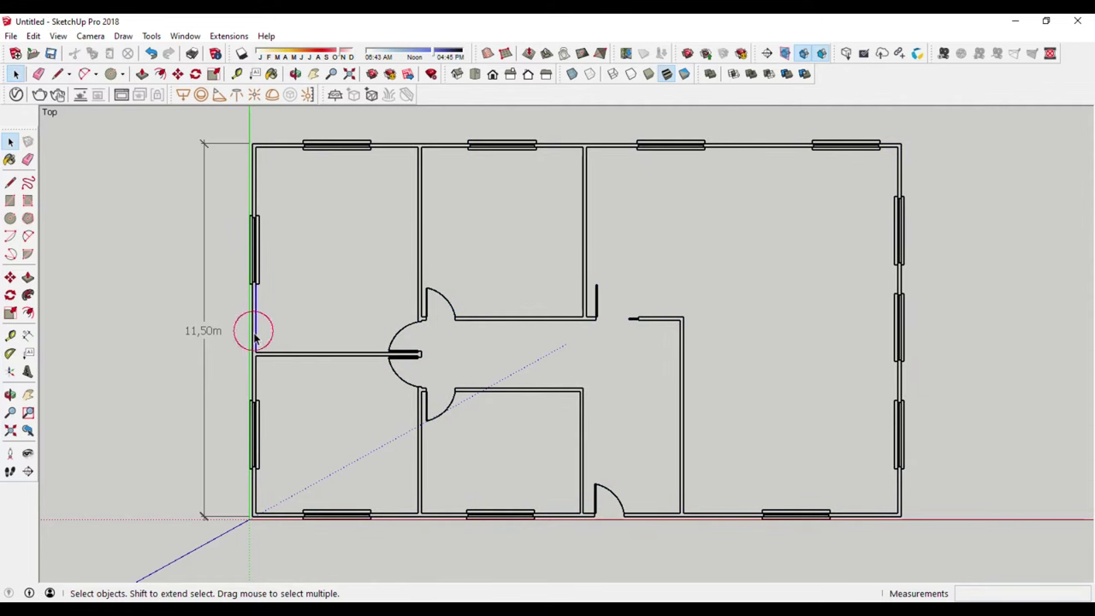
scroll(254, 336, up, 2)
click(313, 323)
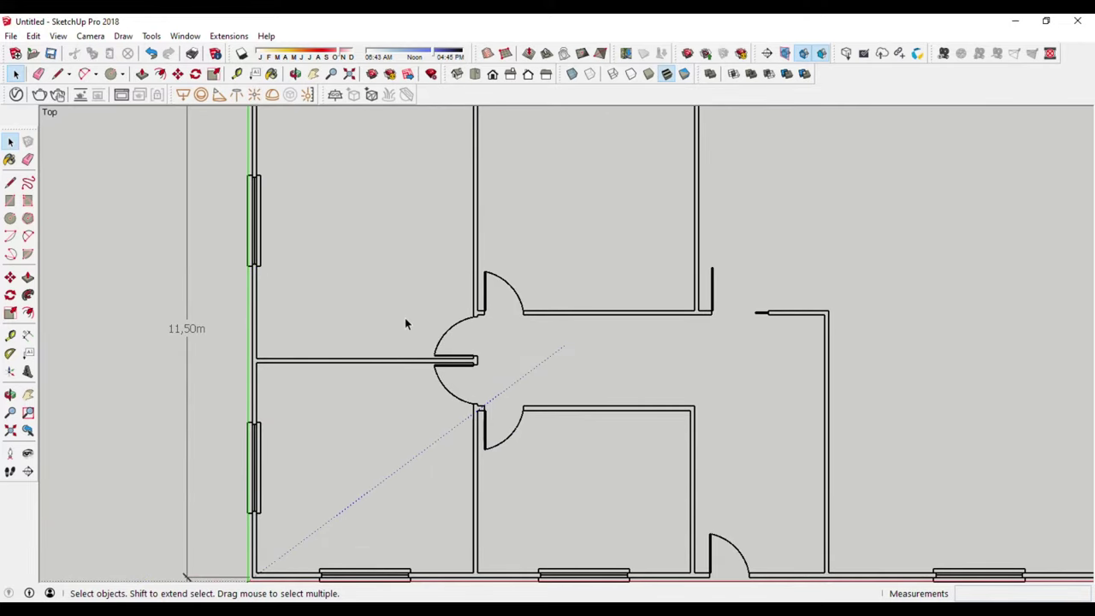
scroll(309, 299, up, 2)
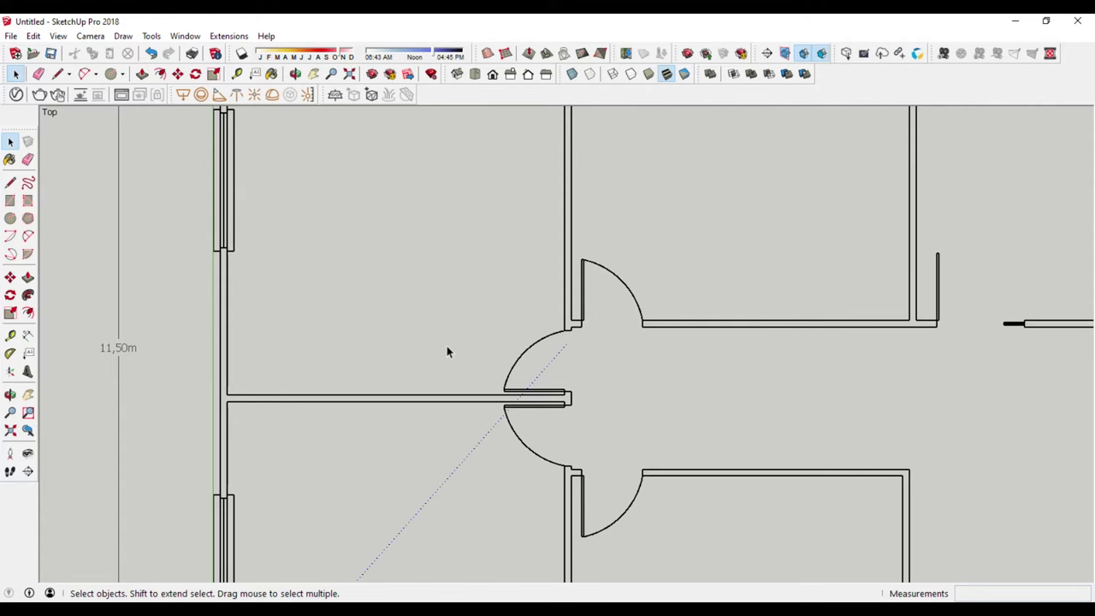
scroll(399, 342, down, 2)
scroll(384, 336, down, 1)
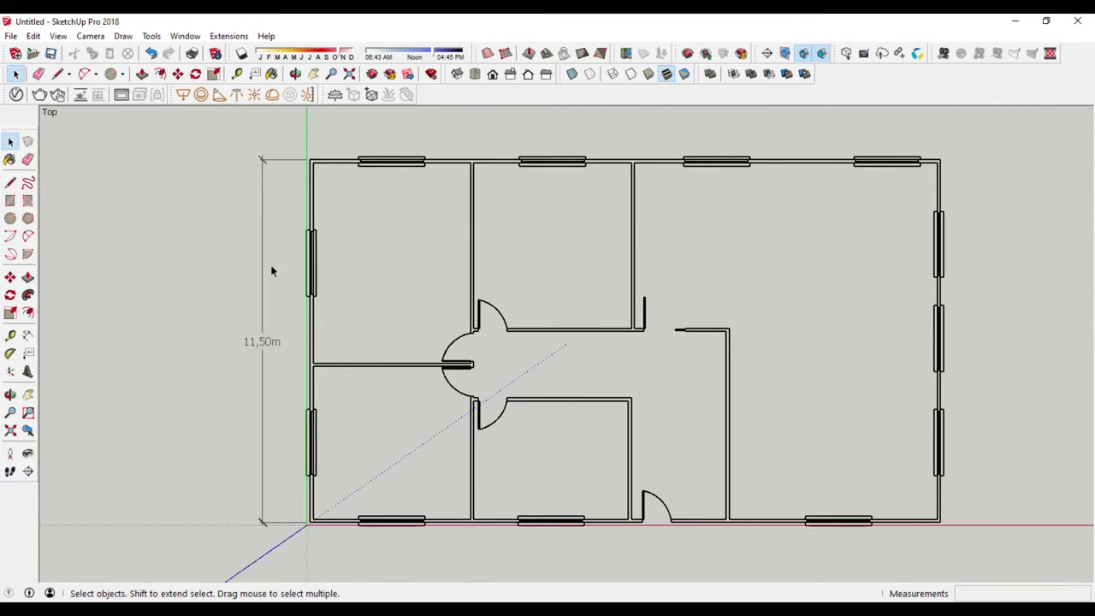
click(249, 341)
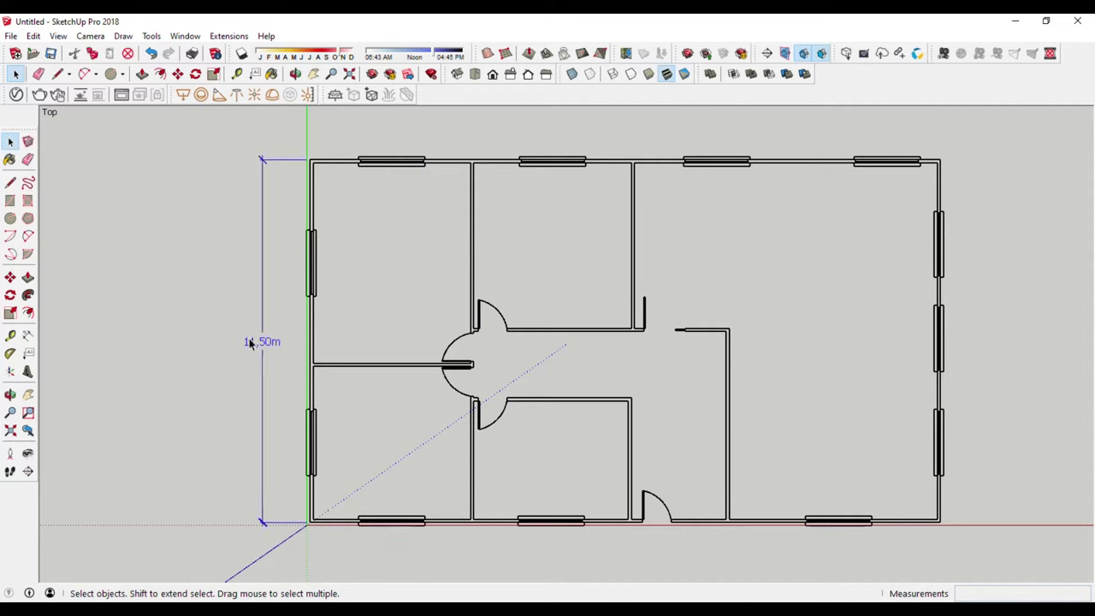
key(Delete)
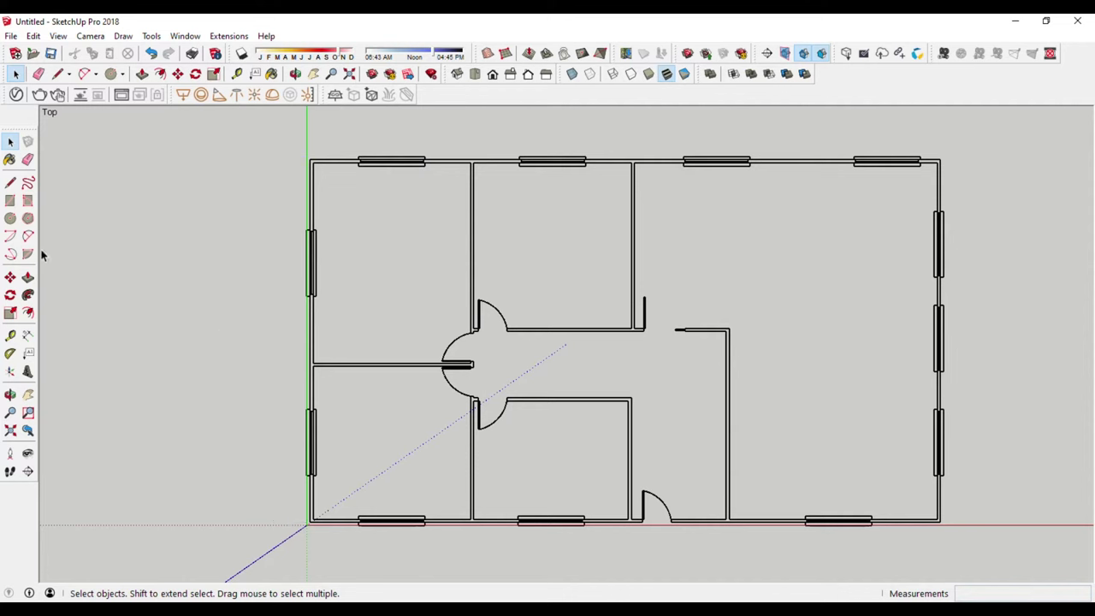
click(10, 182)
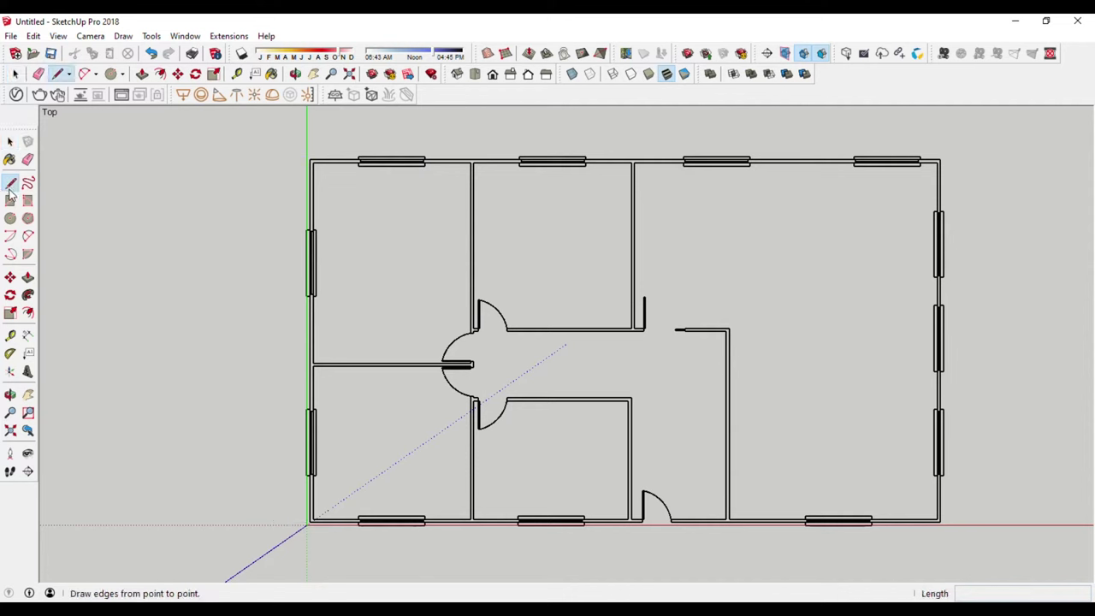
Trace the left (11,50m), bottom (20,00m) and right outer edges, cancelling the unfinished top line
click(311, 158)
click(310, 520)
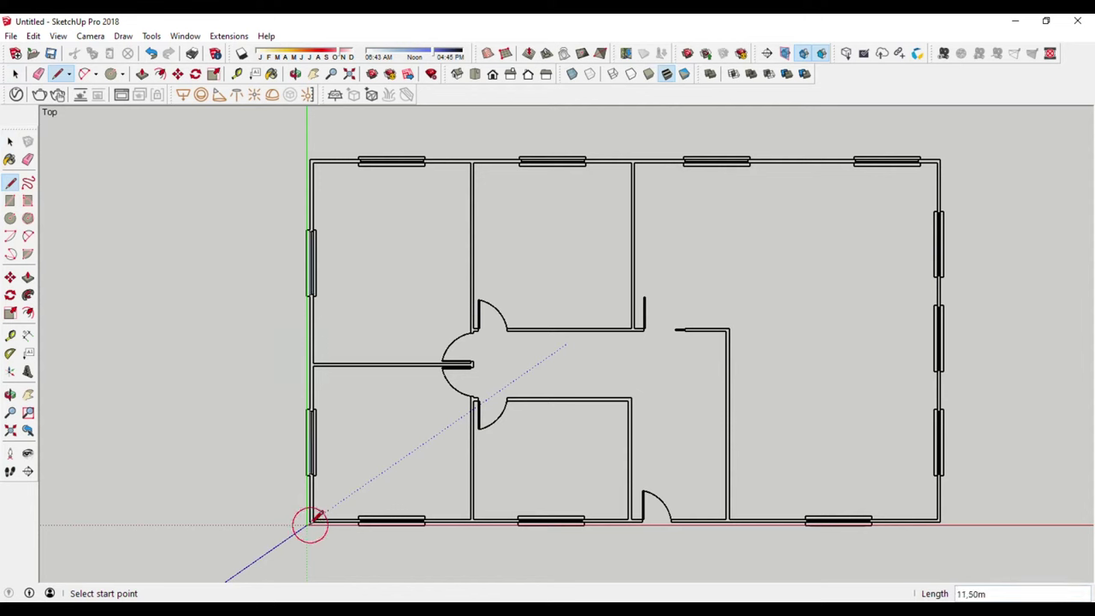
click(309, 521)
click(939, 521)
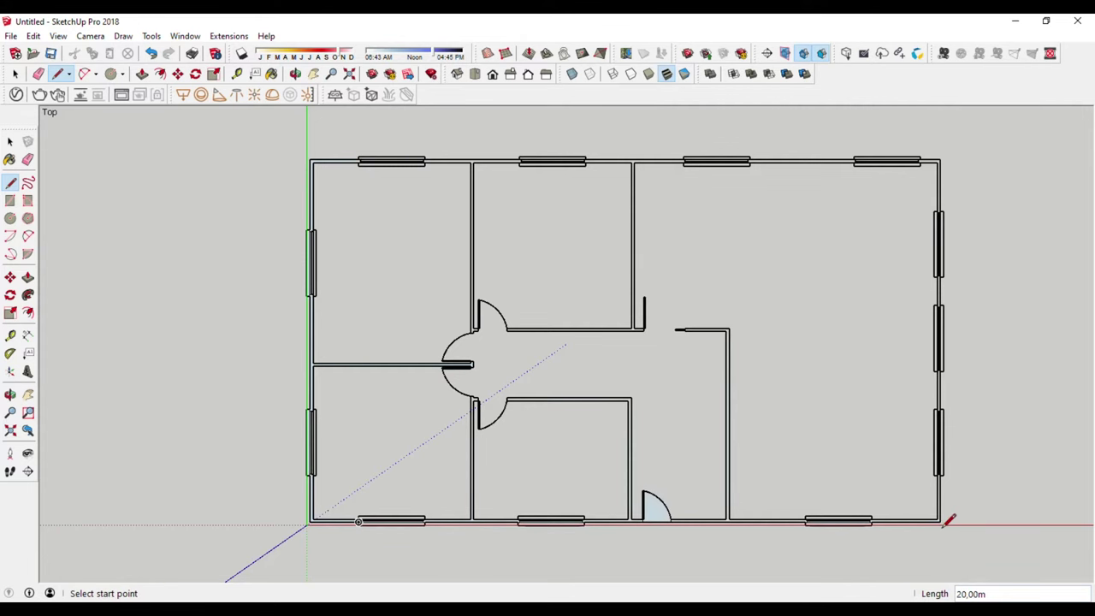
click(939, 520)
click(939, 160)
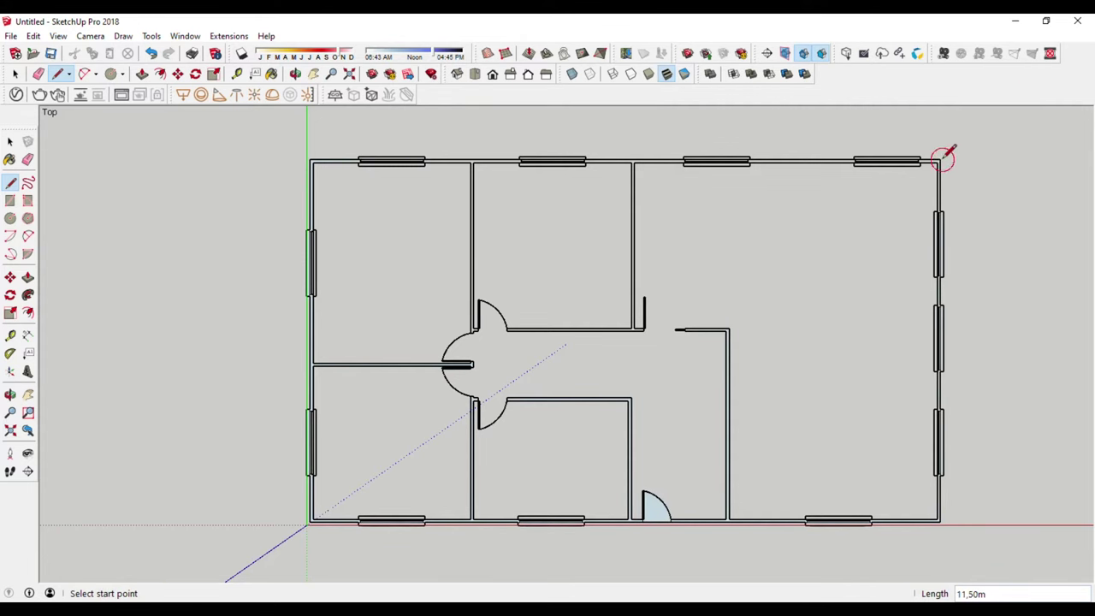
scroll(939, 160, up, 2)
click(942, 156)
shift+middle_drag(380, 211, 687, 223)
key(Escape)
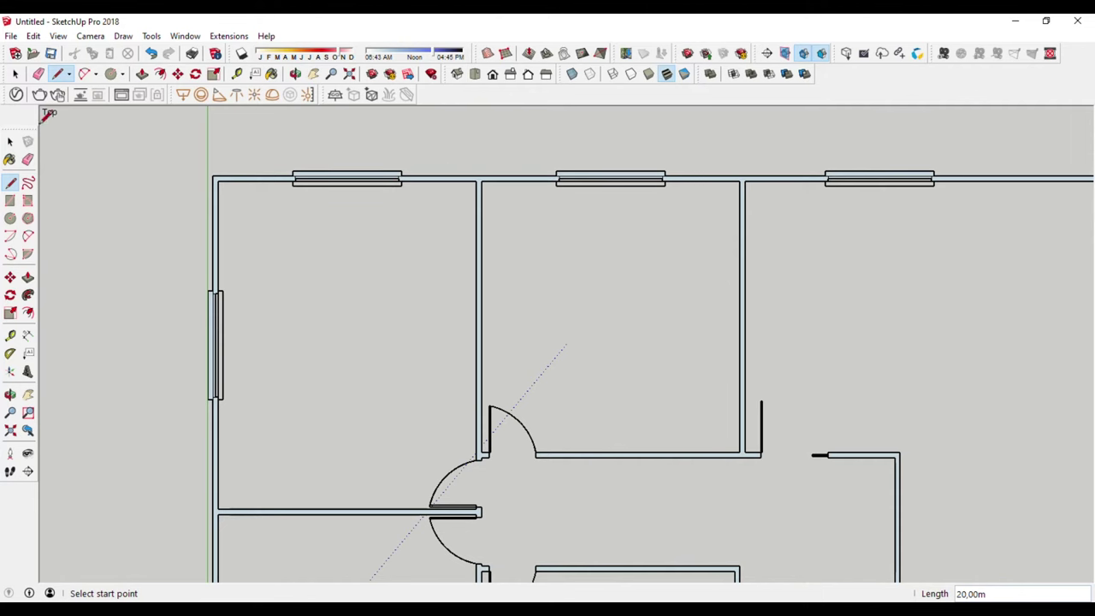
click(9, 144)
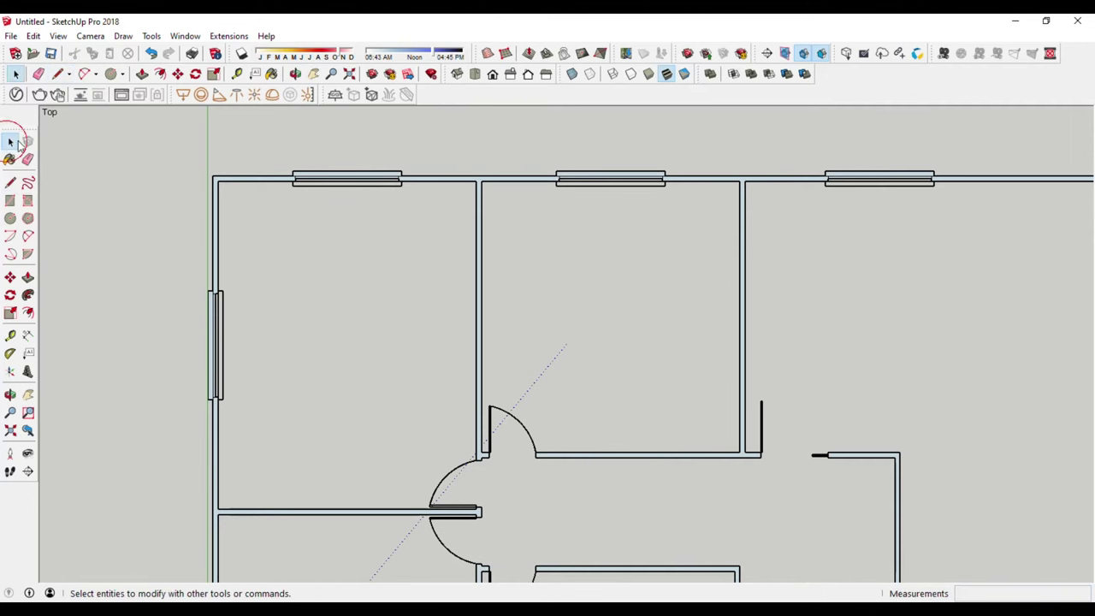
Select a wall edge and the thin wall face to inspect them
scroll(478, 341, up, 3)
click(477, 340)
click(480, 345)
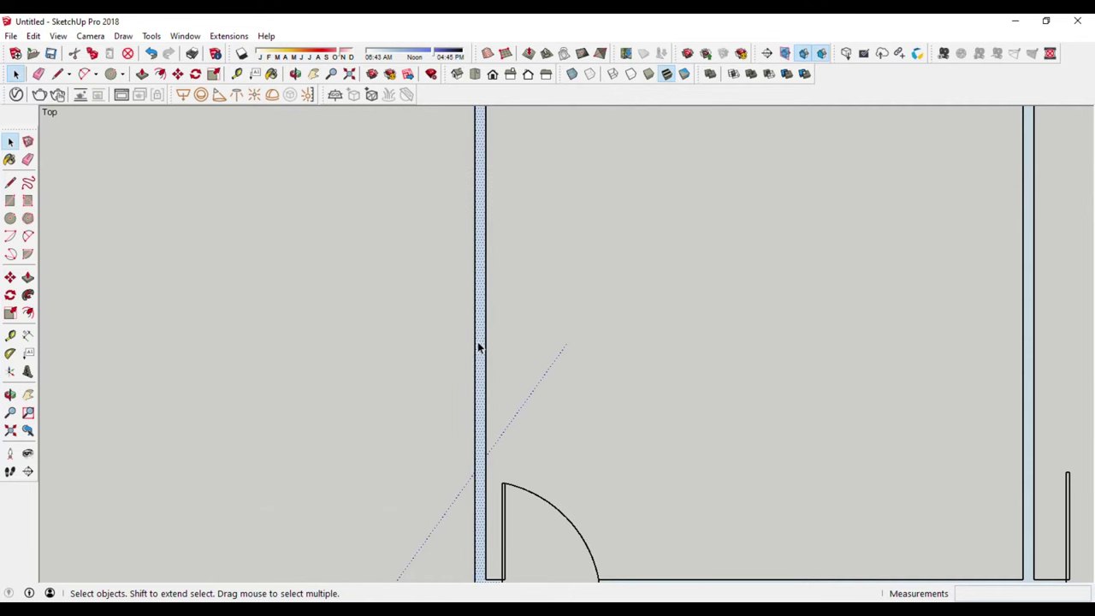
scroll(477, 346, down, 3)
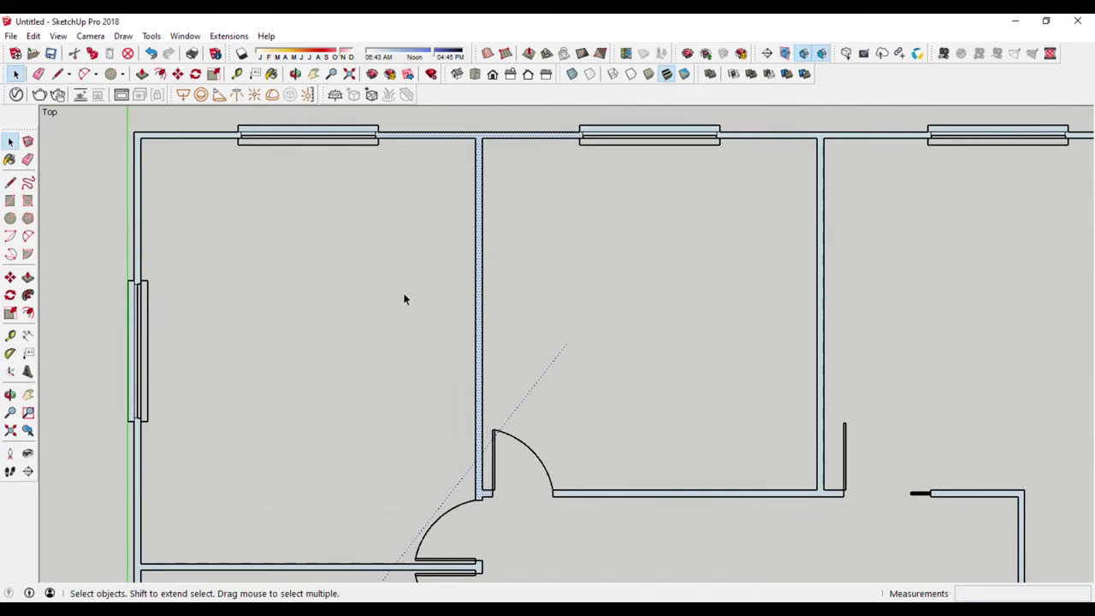
Trace lines closing the left rooms' outlines into faces
click(10, 182)
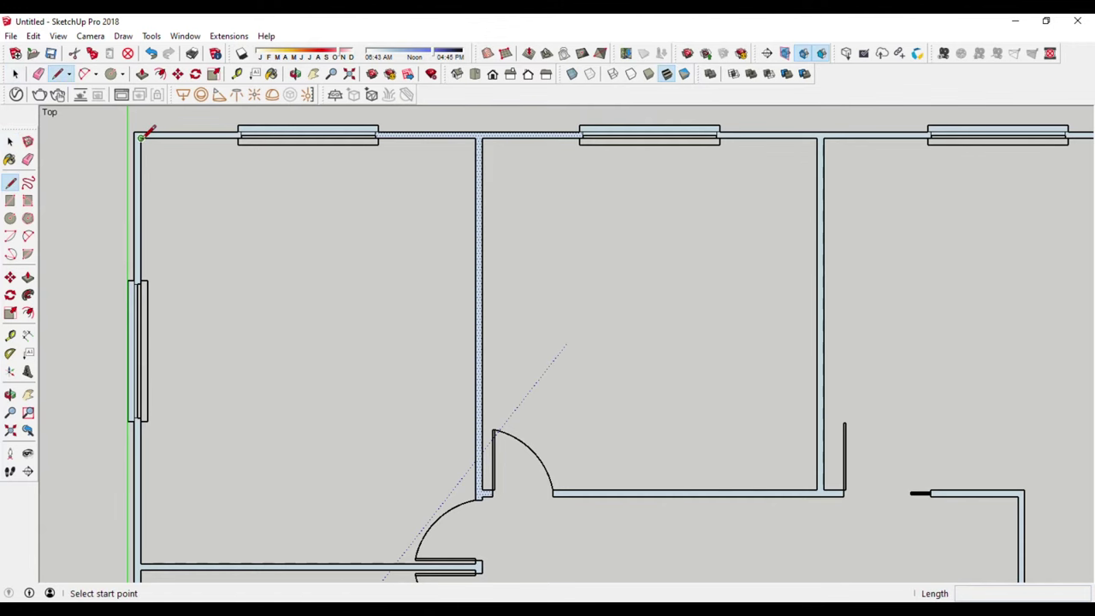
click(140, 138)
shift+middle_drag(212, 382, 255, 191)
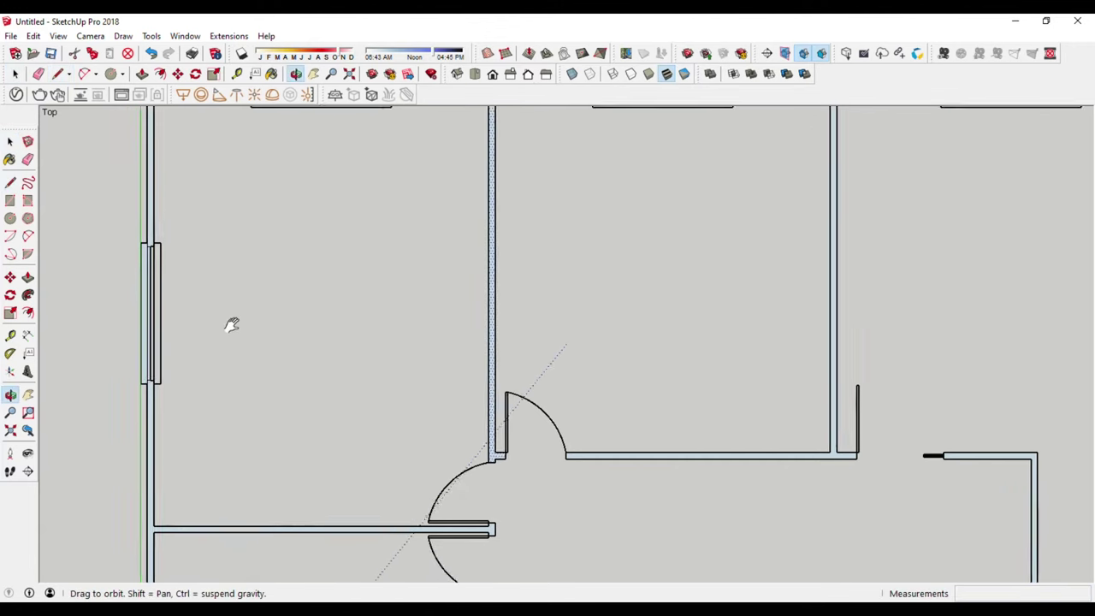
click(188, 369)
click(188, 374)
shift+middle_drag(257, 470, 264, 205)
shift+middle_drag(180, 569, 180, 406)
click(203, 321)
Trace lines closing the middle and right rooms into faces
click(542, 319)
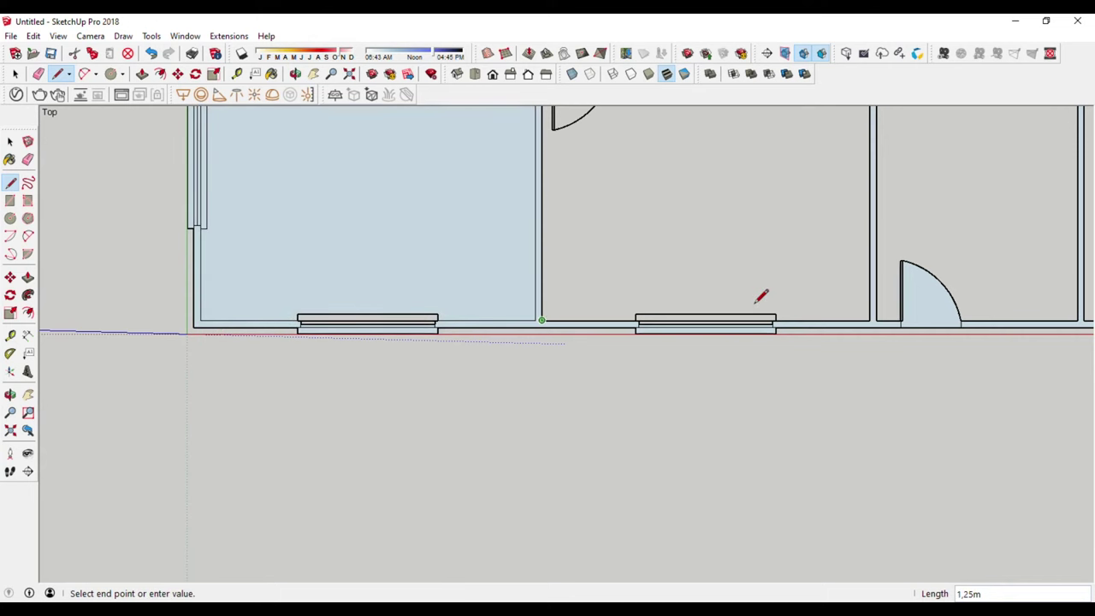
click(873, 320)
click(876, 320)
click(1078, 319)
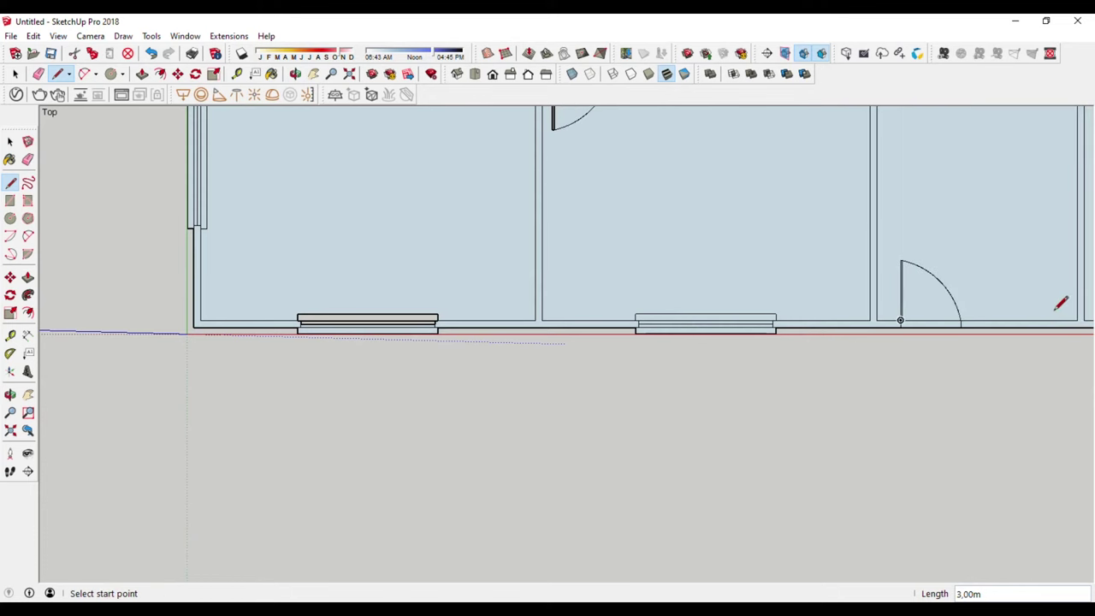
Close the upper middle room into a face, then tilt the whole plan into perspective
shift+middle_drag(1064, 305, 543, 384)
scroll(565, 378, down, 3)
scroll(565, 343, down, 2)
shift+middle_drag(553, 318, 660, 374)
scroll(659, 325, up, 3)
scroll(665, 222, up, 2)
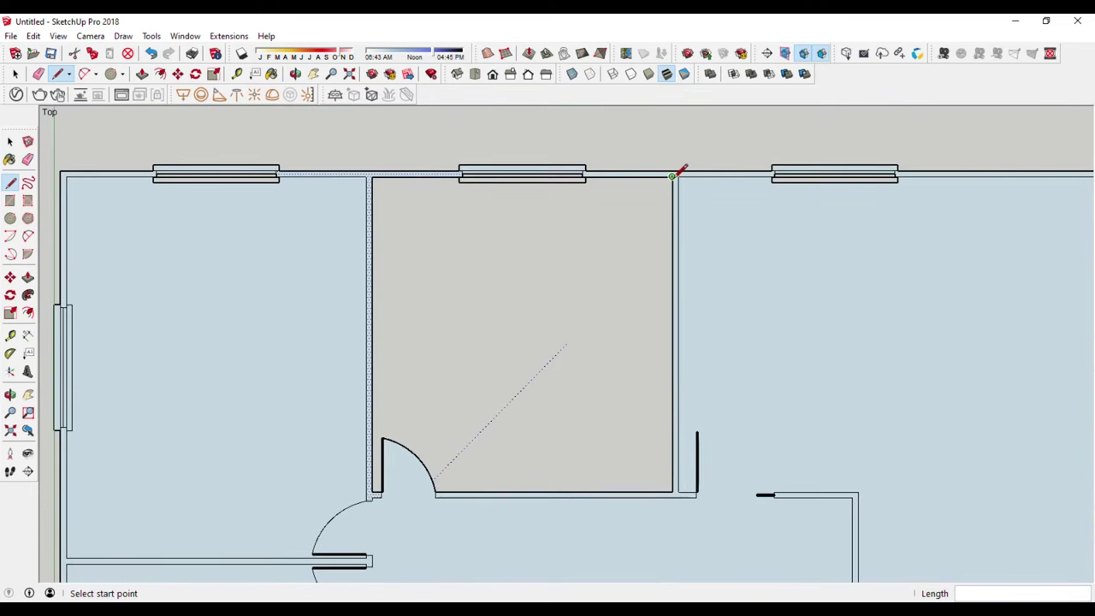
click(673, 177)
click(672, 491)
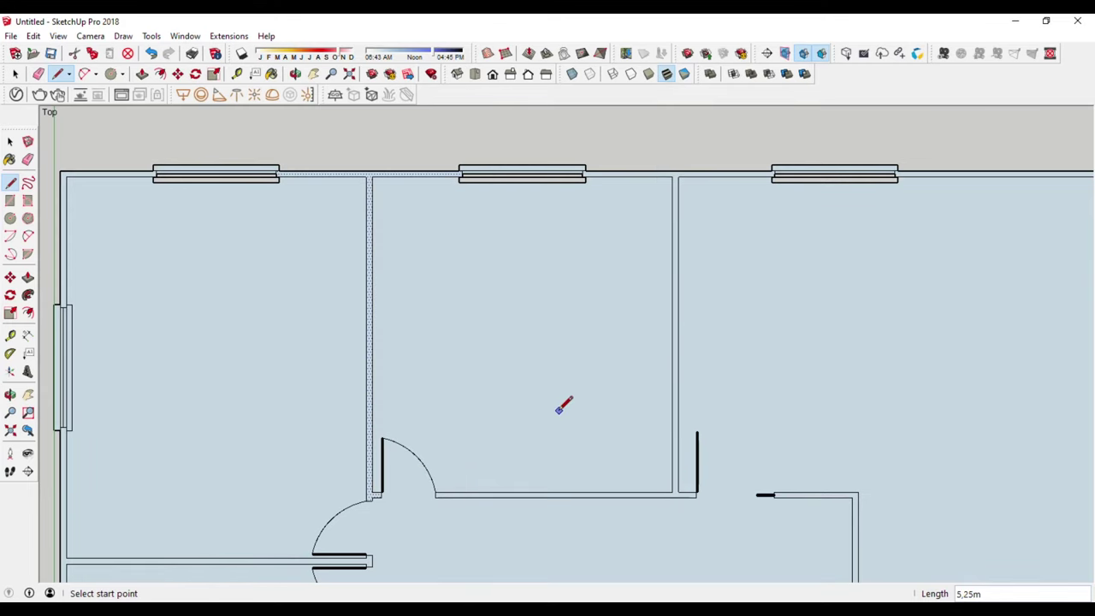
scroll(564, 403, down, 3)
middle_drag(611, 457, 572, 293)
middle_drag(521, 390, 507, 164)
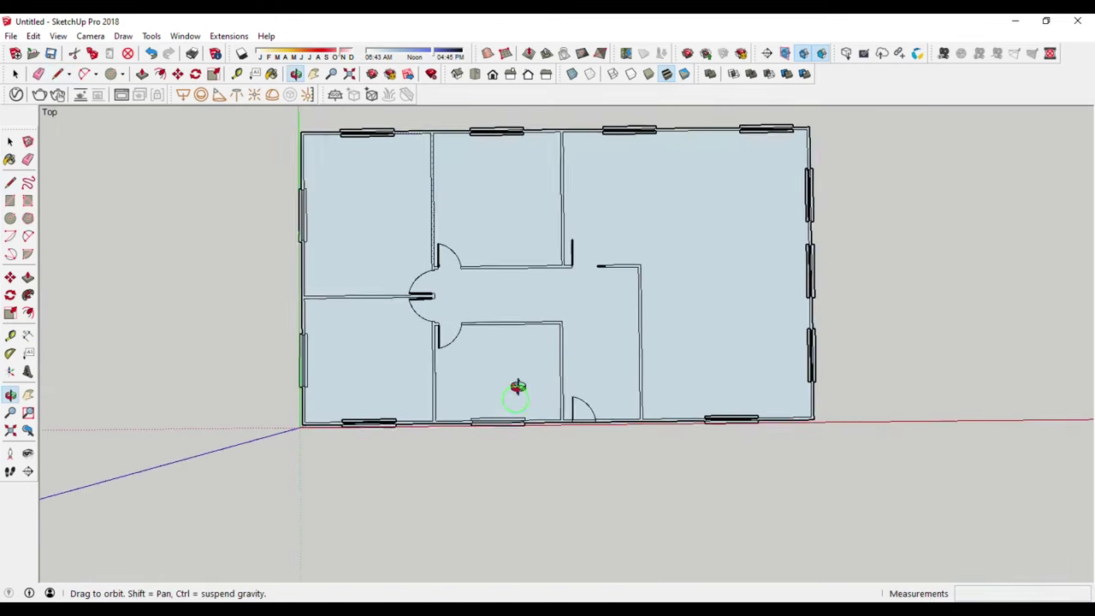
Push/pull the front corner wall strip up to a 3 m wall
scroll(348, 336, up, 3)
scroll(346, 377, up, 2)
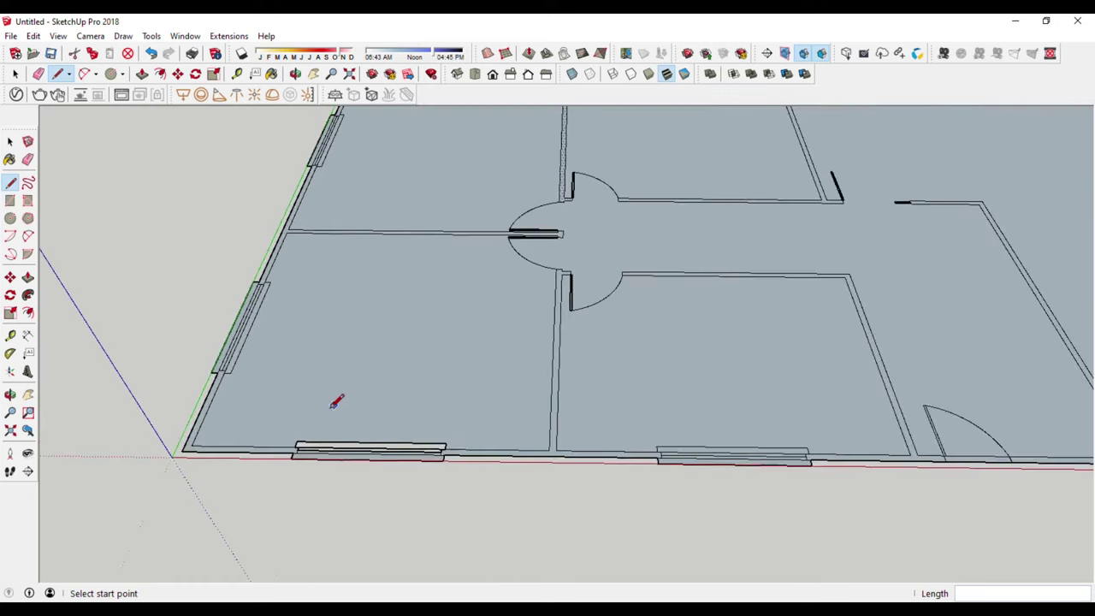
middle_drag(335, 398, 338, 397)
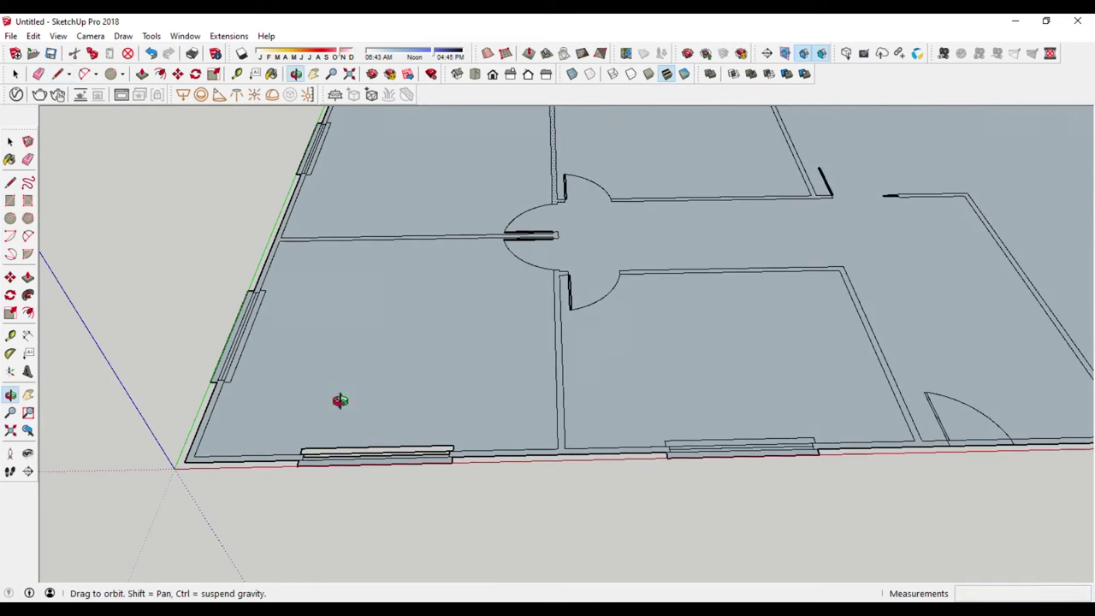
click(28, 279)
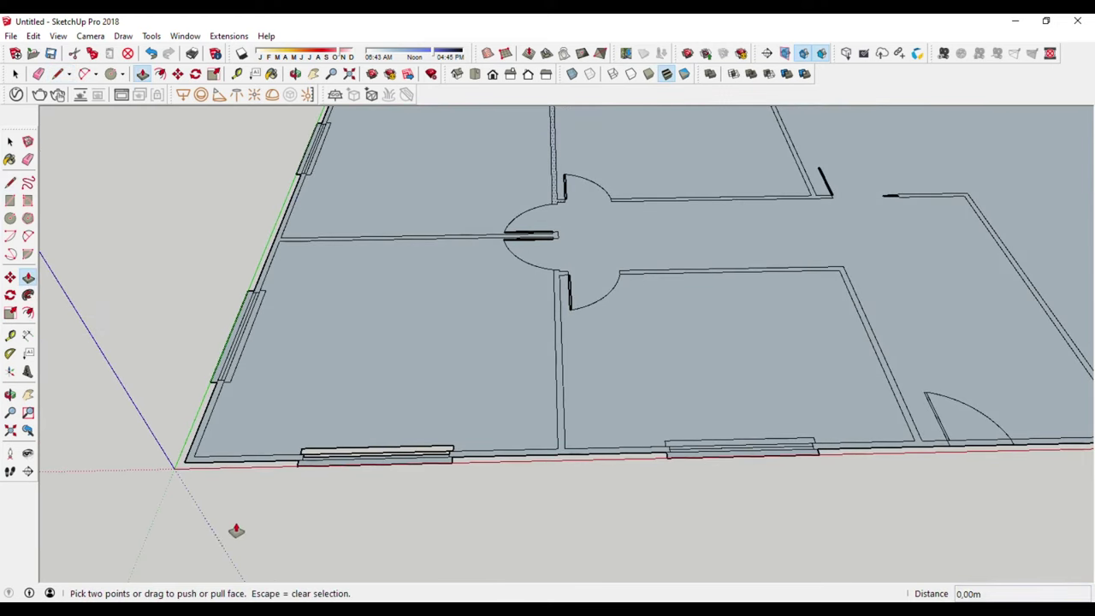
scroll(214, 504, up, 2)
scroll(192, 474, up, 2)
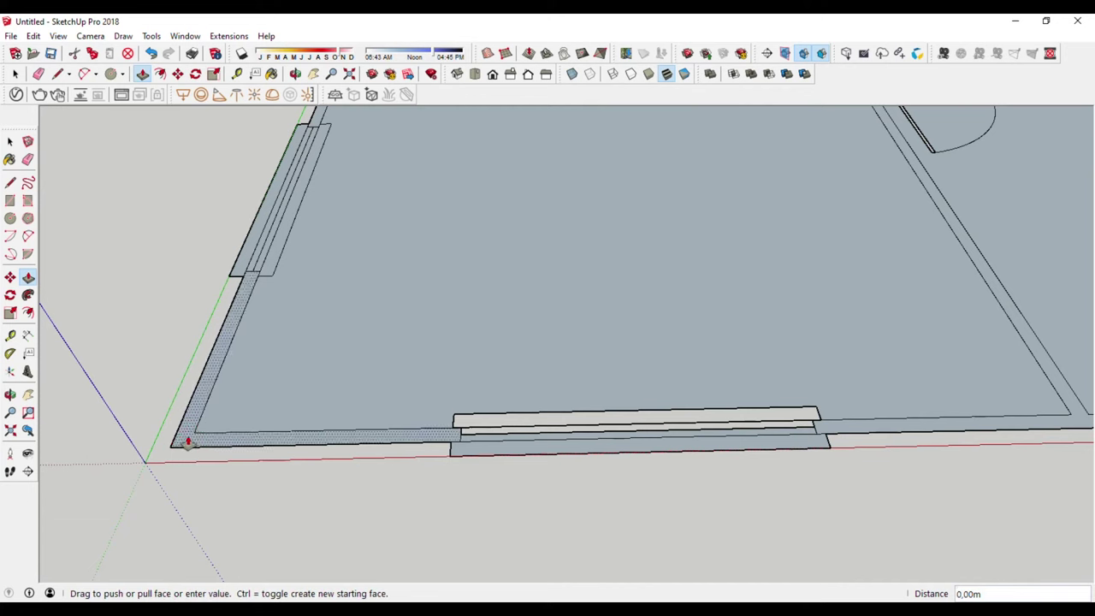
drag(188, 443, 172, 374)
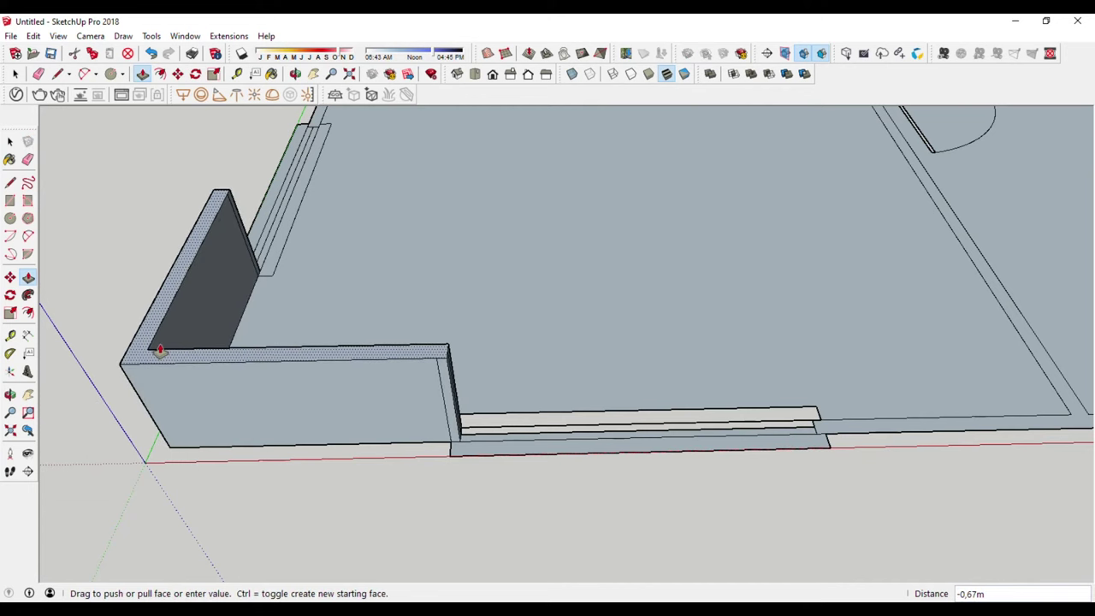
text(3,00m)
key(Return)
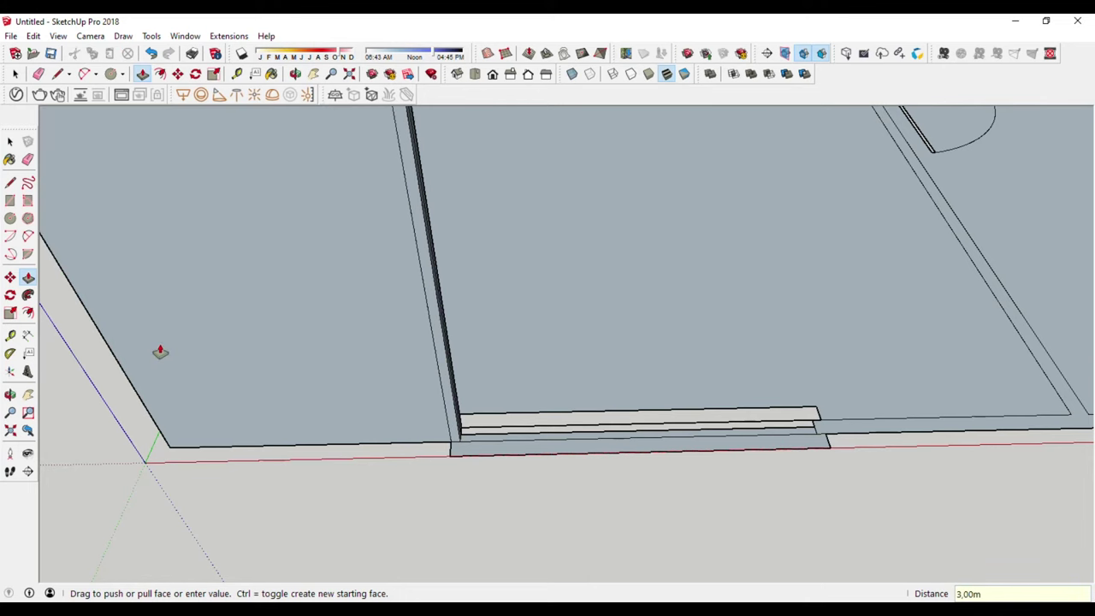
scroll(208, 371, down, 2)
scroll(218, 370, down, 1)
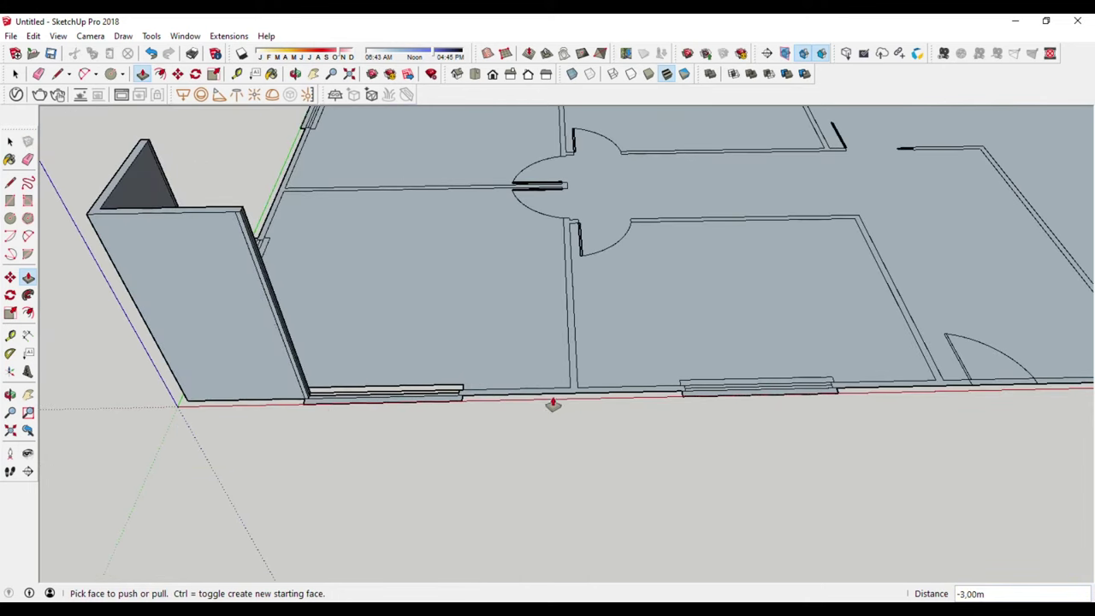
scroll(564, 411, up, 2)
key(Escape)
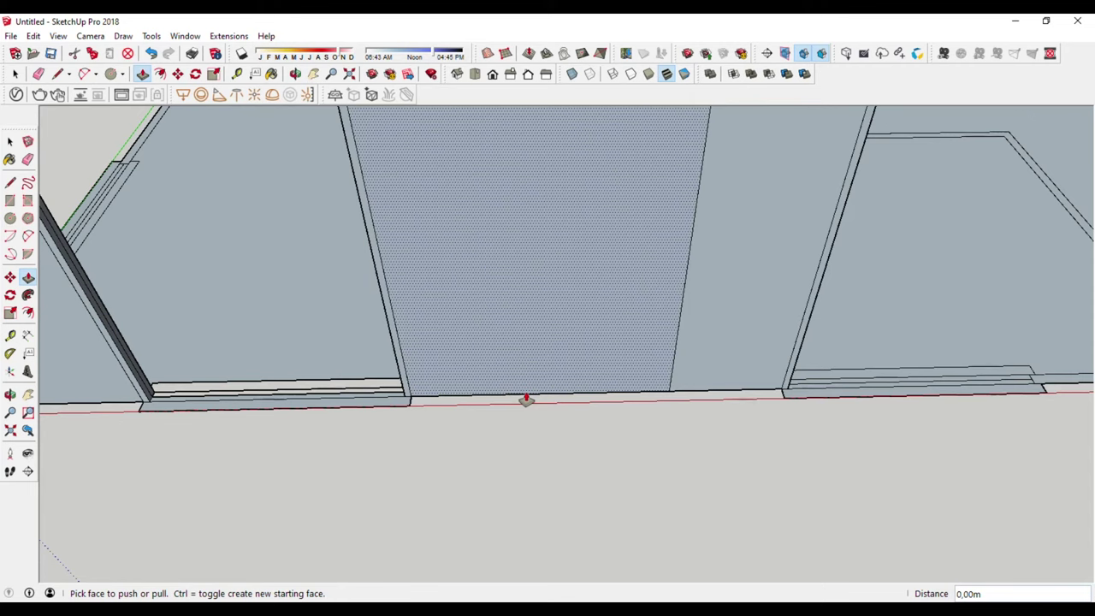
Orbit and zoom around the plan to view the raised wall from new angles
mouse_move(674, 432)
middle_down()
mouse_move(232, 431)
mouse_move(661, 407)
middle_up()
scroll(666, 389, down, 3)
scroll(660, 399, down, 3)
scroll(656, 403, down, 3)
middle_drag(733, 399, 605, 400)
scroll(594, 428, up, 2)
scroll(626, 410, up, 3)
scroll(613, 414, up, 2)
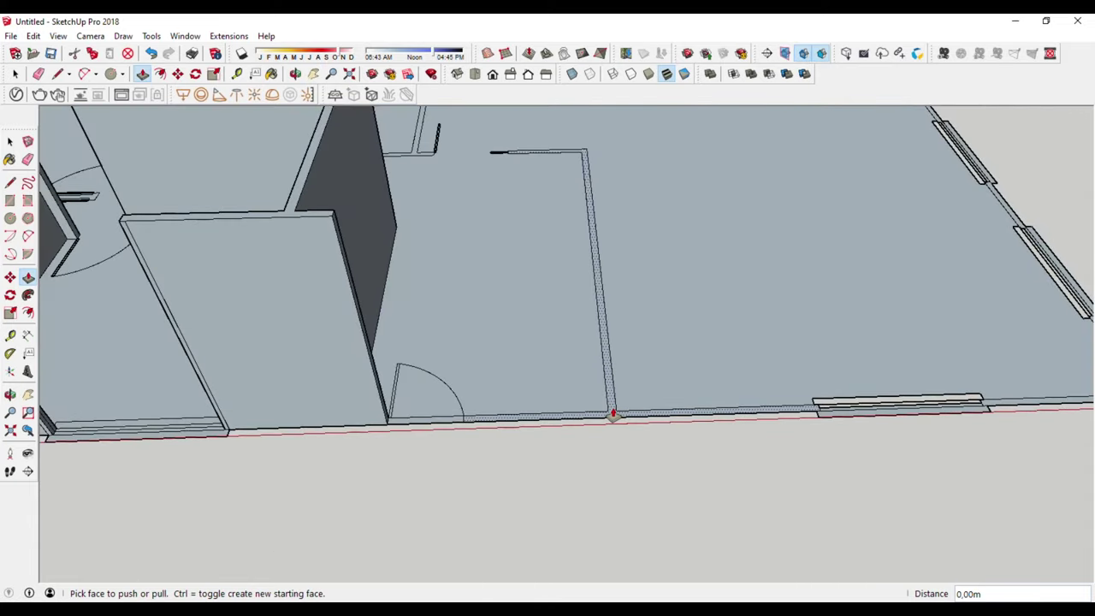
scroll(612, 412, down, 3)
mouse_move(660, 430)
middle_down()
mouse_move(775, 413)
mouse_move(276, 453)
middle_up()
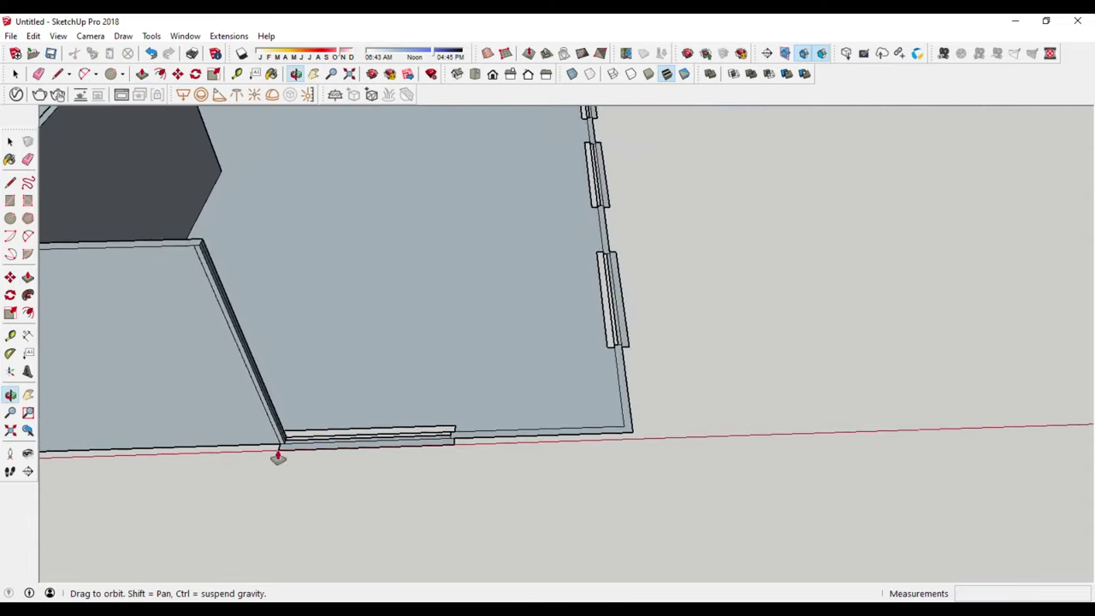
Repeat the 3 m extrusion on the corner strip and gap face, undoing one mistaken extrusion
double_click(631, 434)
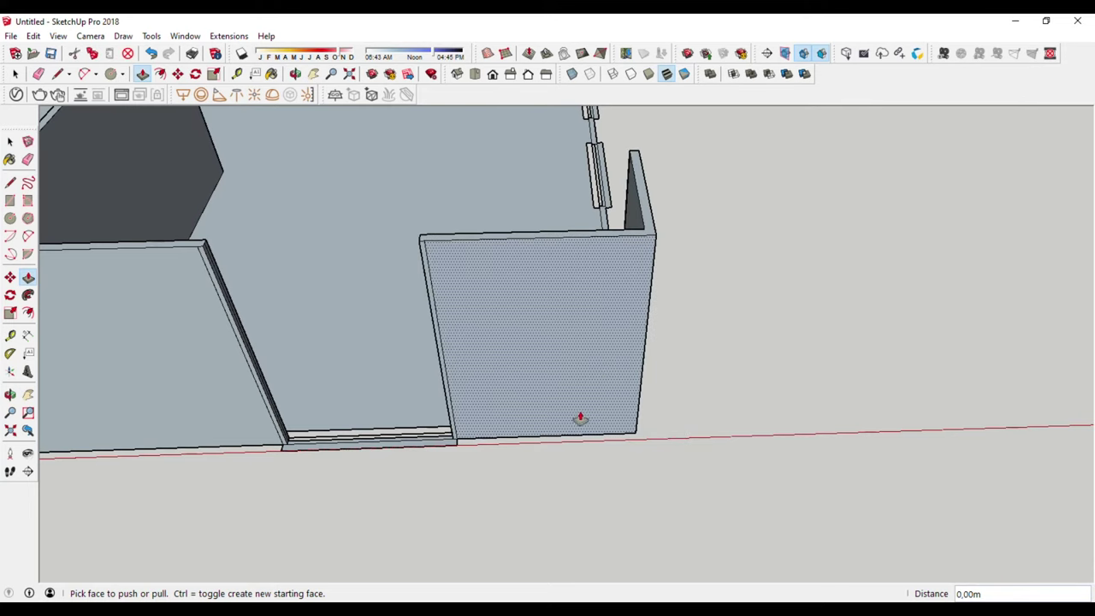
middle_drag(607, 352, 244, 457)
scroll(728, 398, up, 3)
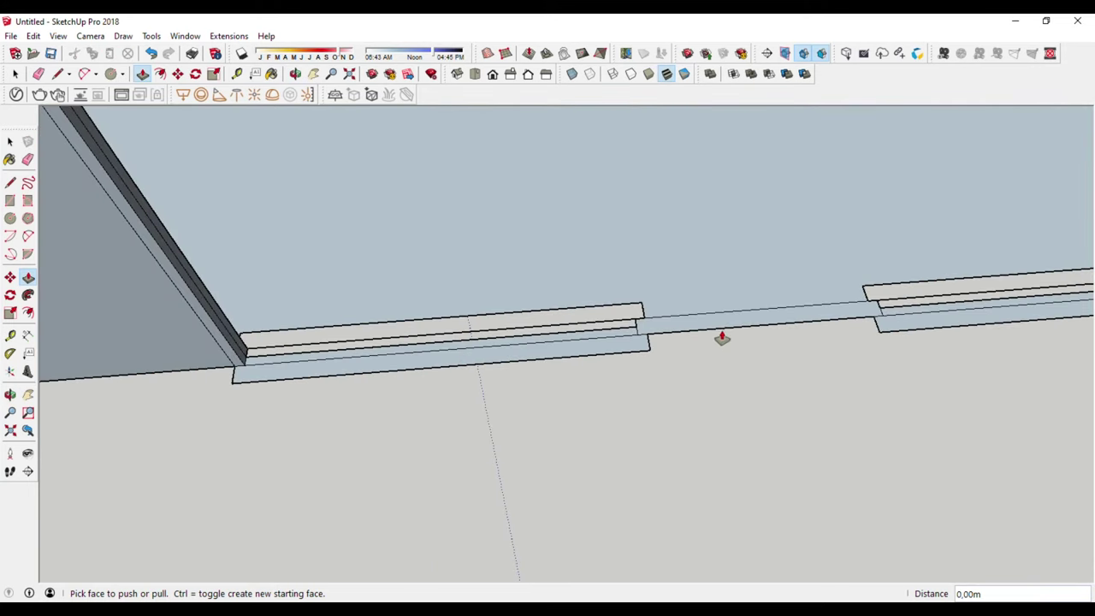
double_click(718, 328)
key(ctrl+z)
mouse_move(833, 378)
middle_down()
mouse_move(576, 357)
mouse_move(560, 391)
mouse_move(483, 385)
mouse_move(770, 361)
mouse_move(245, 440)
mouse_move(491, 462)
mouse_move(578, 404)
mouse_move(665, 445)
mouse_move(245, 268)
mouse_move(546, 370)
mouse_move(570, 445)
mouse_move(476, 370)
mouse_move(411, 418)
mouse_move(604, 458)
mouse_move(685, 374)
mouse_move(166, 460)
mouse_move(338, 464)
mouse_move(320, 343)
middle_up()
double_click(577, 357)
Raise four more wall strips, including the dotted one, to 3 m and start the divider strip
double_click(566, 387)
double_click(520, 367)
double_click(497, 374)
double_click(606, 442)
click(320, 342)
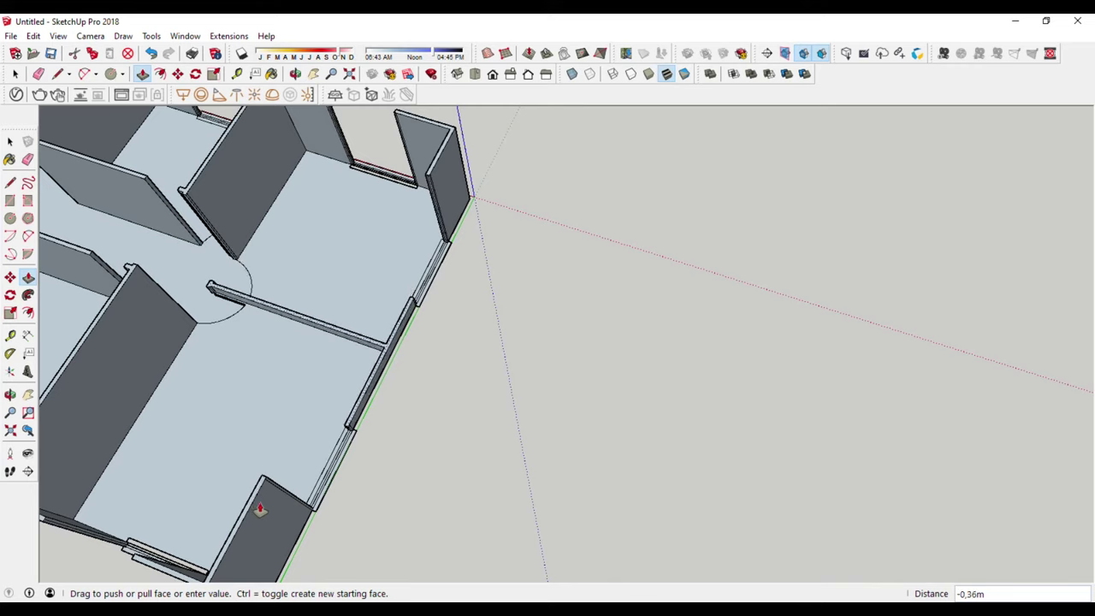
mouse_move(250, 504)
middle_down()
mouse_move(274, 455)
mouse_move(244, 457)
mouse_move(537, 476)
mouse_move(523, 434)
middle_up()
Pull the first front window strip up into a 1 m high sill
scroll(522, 433, up, 3)
middle_drag(454, 453, 477, 482)
scroll(476, 482, up, 2)
scroll(488, 502, up, 2)
middle_drag(423, 342, 410, 420)
scroll(366, 442, up, 3)
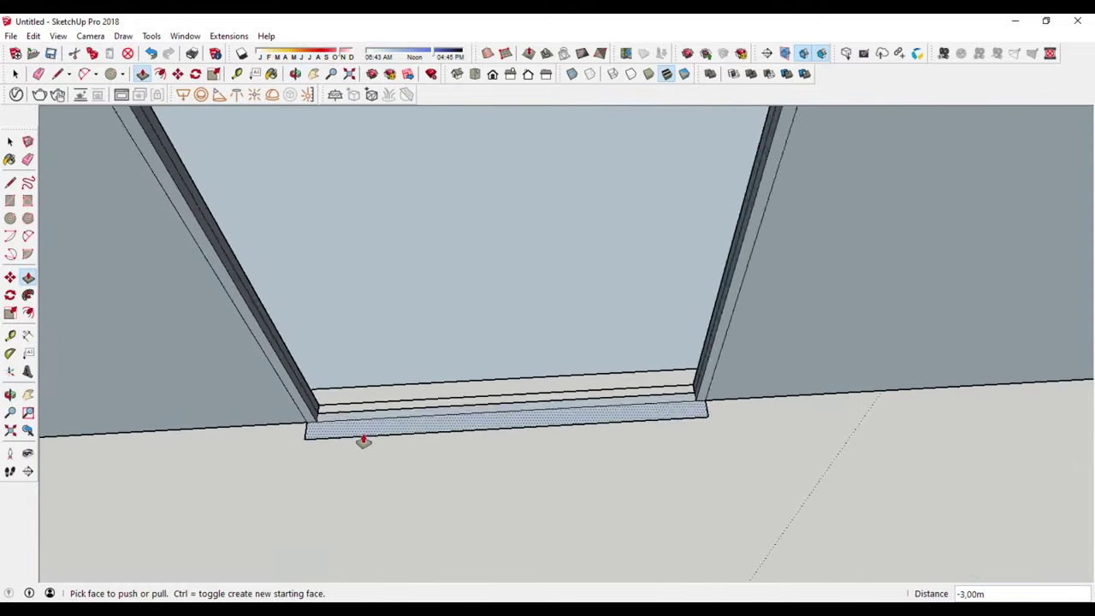
scroll(334, 428, up, 2)
drag(333, 414, 315, 373)
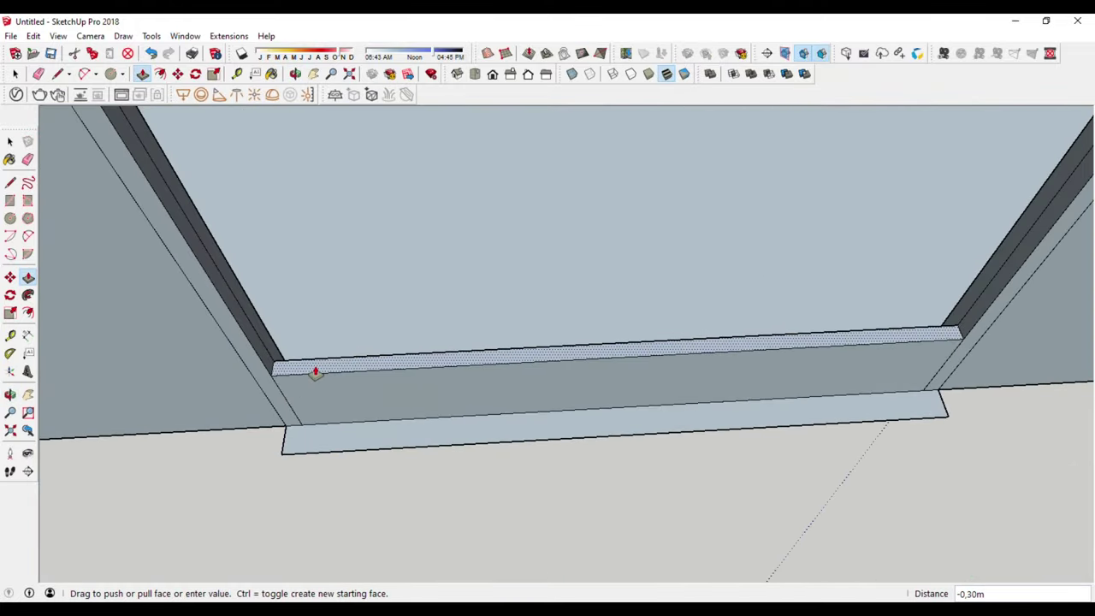
text(1)
key(Return)
Raise the next window strip to the same 1 m sill height
scroll(399, 371, down, 3)
scroll(509, 342, down, 2)
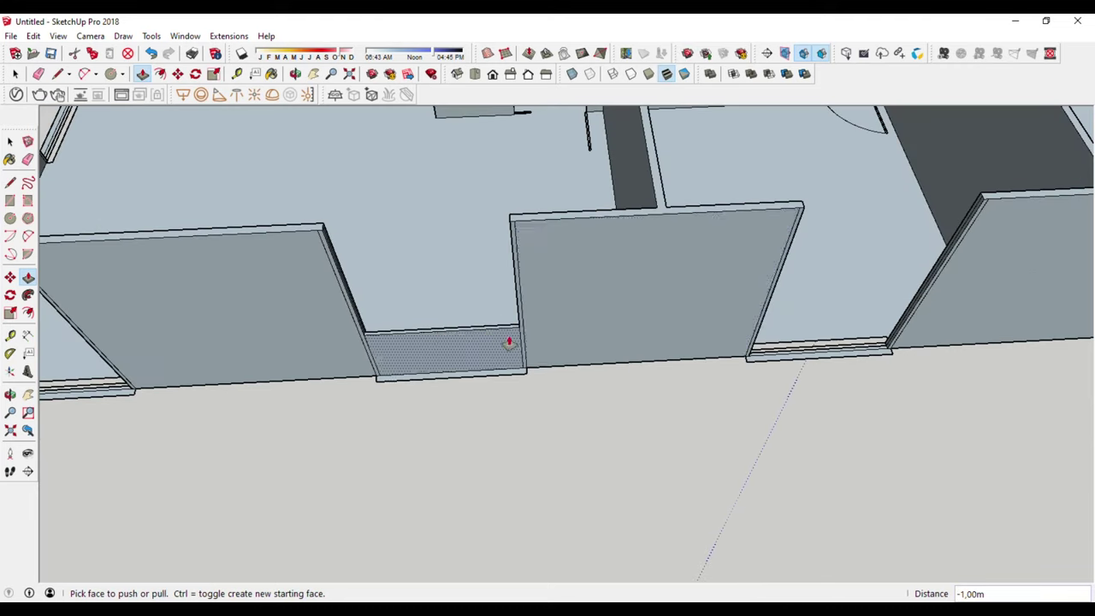
middle_drag(508, 342, 313, 367)
scroll(504, 371, up, 2)
scroll(485, 366, up, 2)
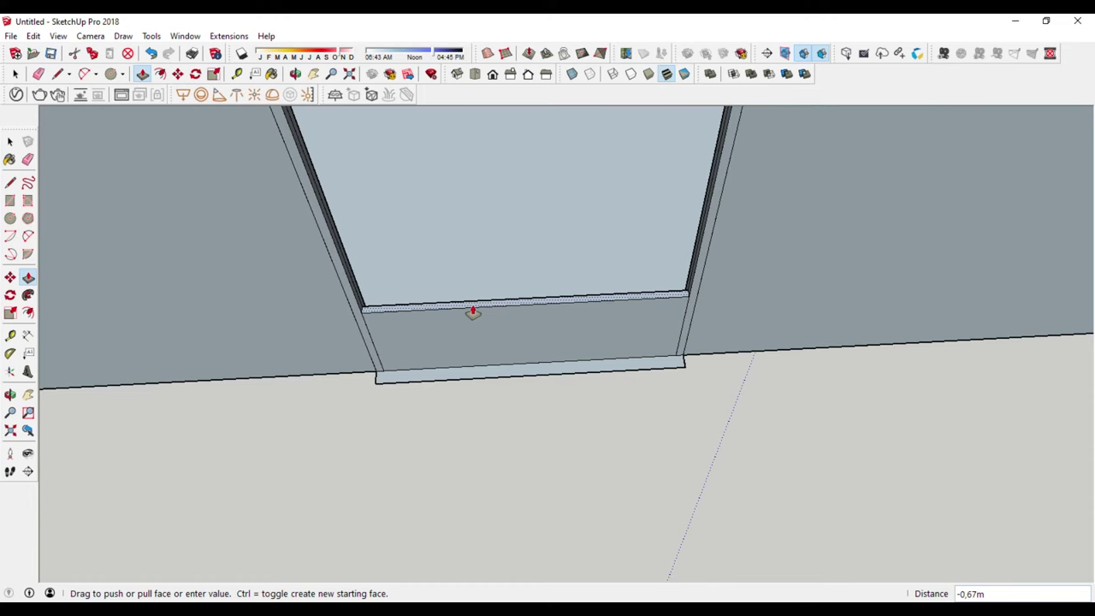
click(506, 342)
Orbit around the remaining front window openings to check the sills
scroll(625, 361, down, 3)
middle_drag(626, 361, 416, 384)
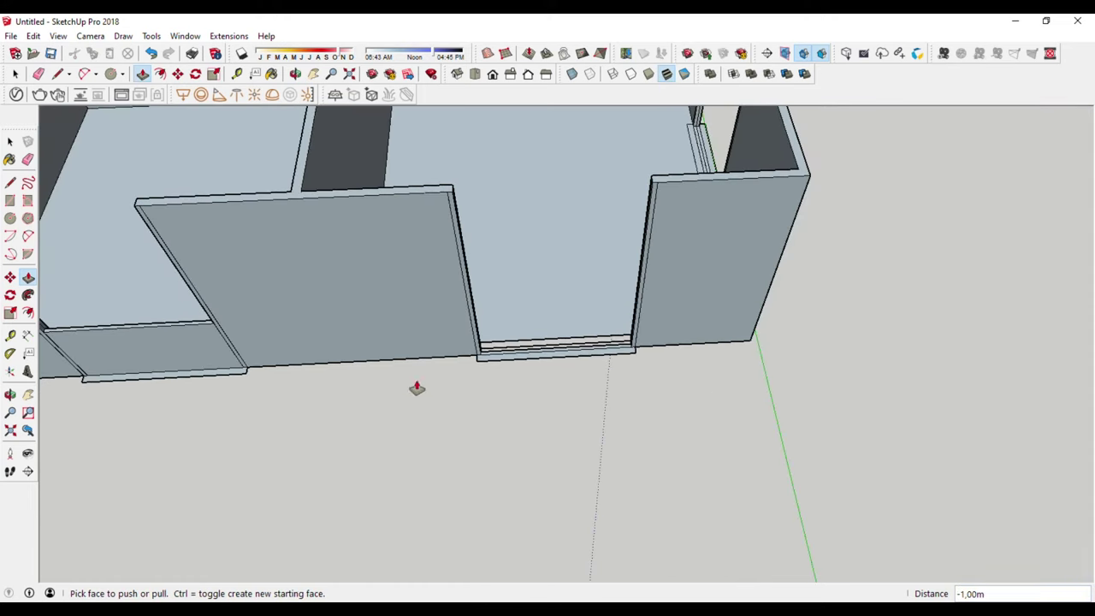
scroll(501, 362, up, 3)
scroll(487, 332, up, 1)
scroll(481, 334, down, 3)
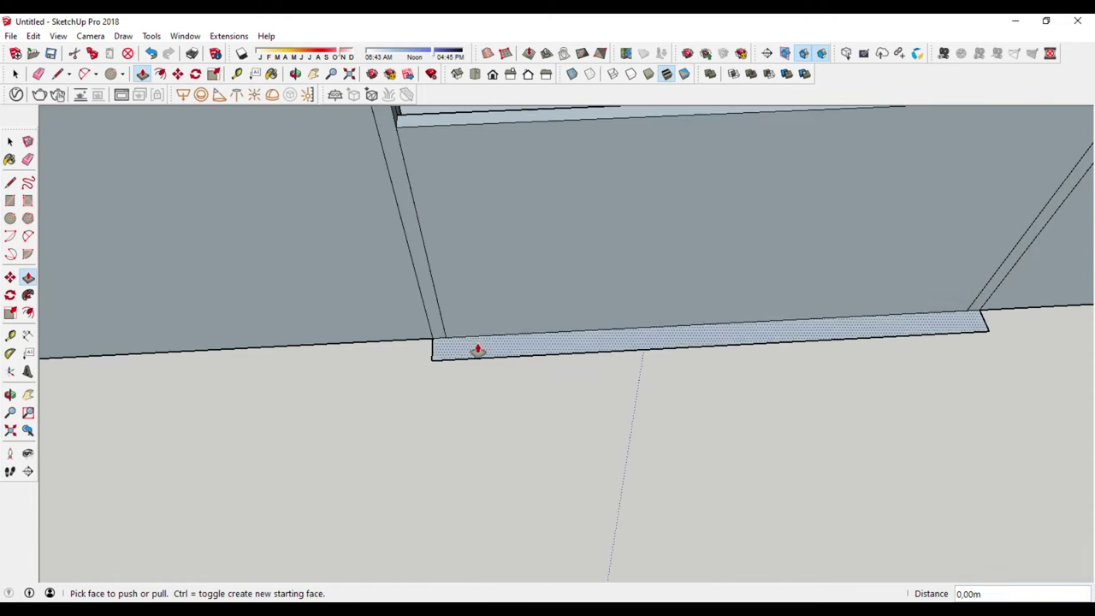
scroll(479, 347, down, 3)
scroll(479, 364, down, 2)
Orbit up to a high overview of the completed wall shell with window openings
mouse_move(467, 369)
middle_down()
mouse_move(444, 372)
mouse_move(804, 377)
middle_up()
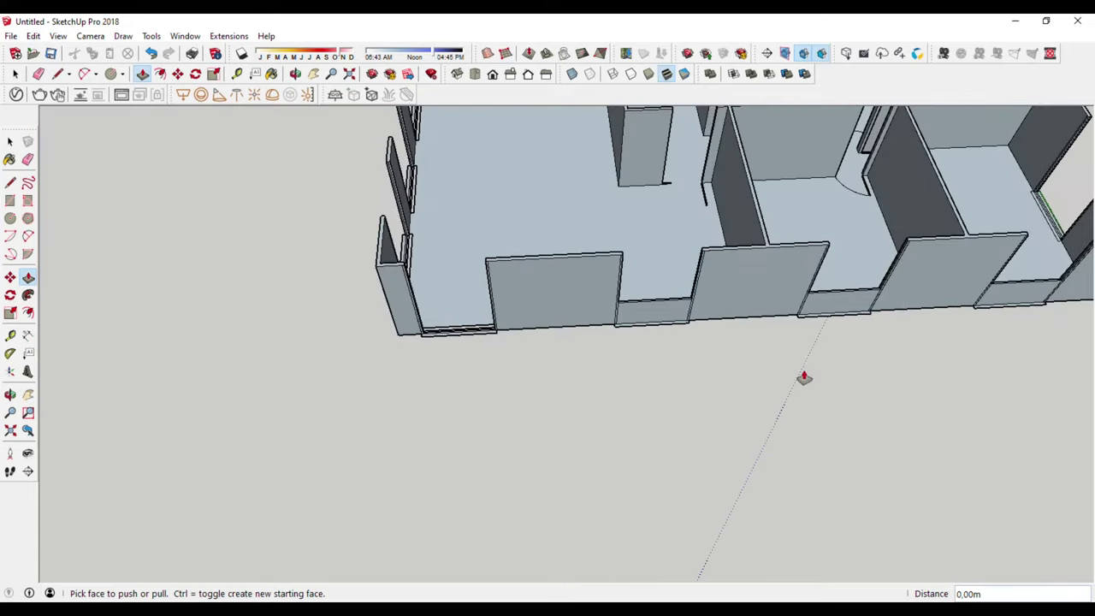
scroll(415, 326, up, 5)
scroll(422, 348, up, 2)
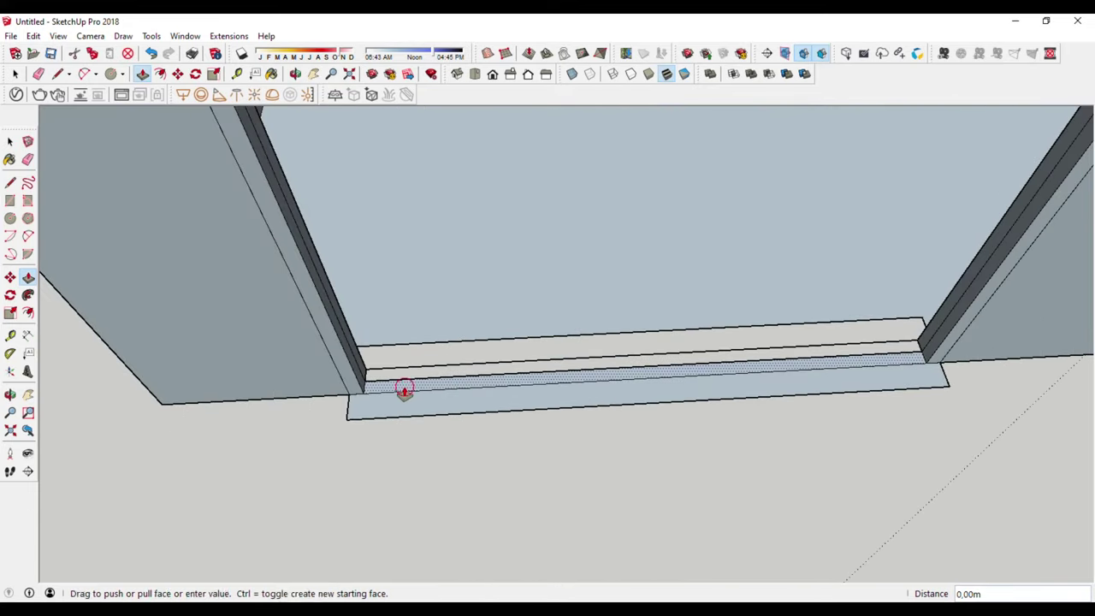
scroll(404, 389, down, 3)
scroll(433, 402, down, 3)
mouse_move(434, 398)
middle_down()
mouse_move(616, 431)
mouse_move(326, 452)
mouse_move(391, 452)
mouse_move(379, 288)
mouse_move(389, 230)
mouse_move(430, 290)
mouse_move(411, 317)
mouse_move(408, 453)
mouse_move(424, 522)
middle_up()
scroll(429, 289, down, 3)
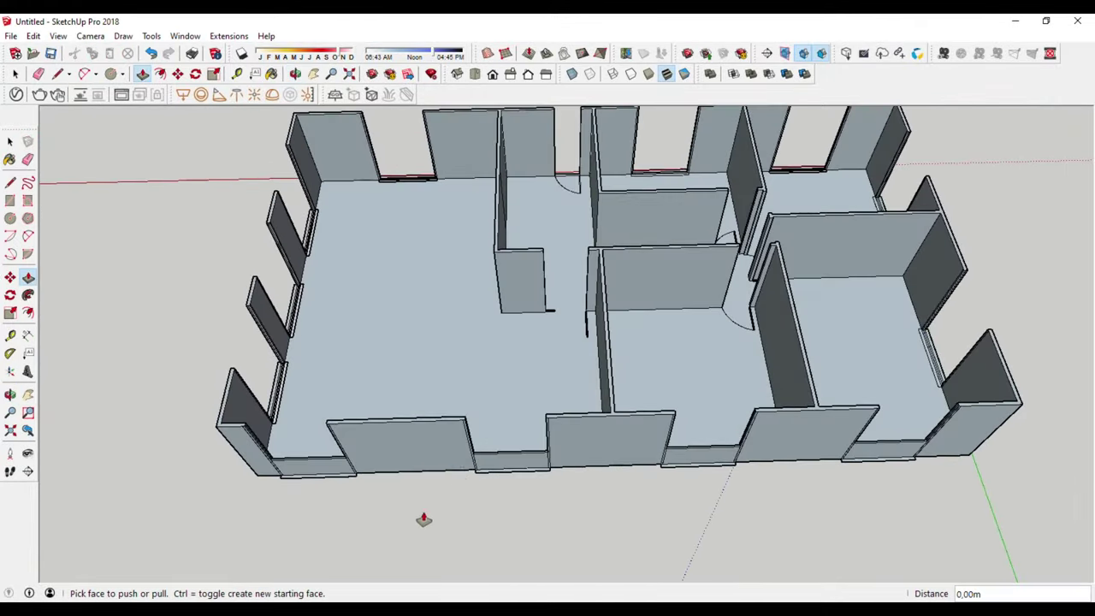